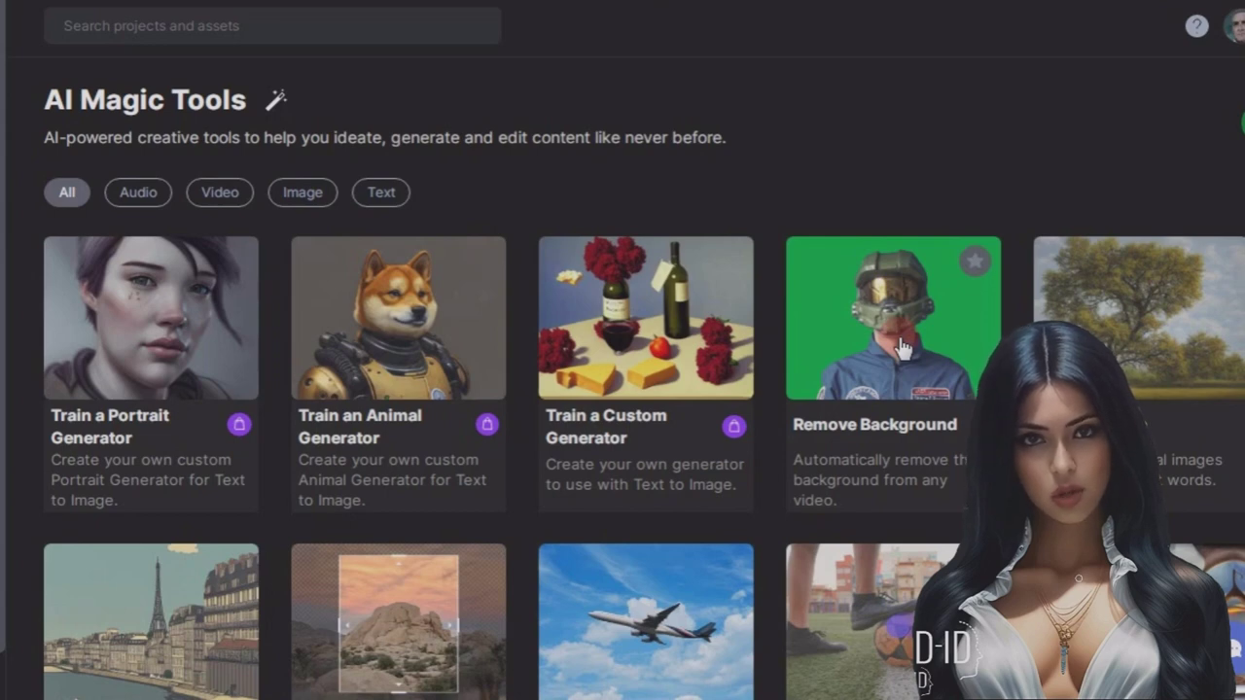
Open Remove Background and drag 'how to intro (2)' from the Videos folder onto the timeline.
left_click(903, 348)
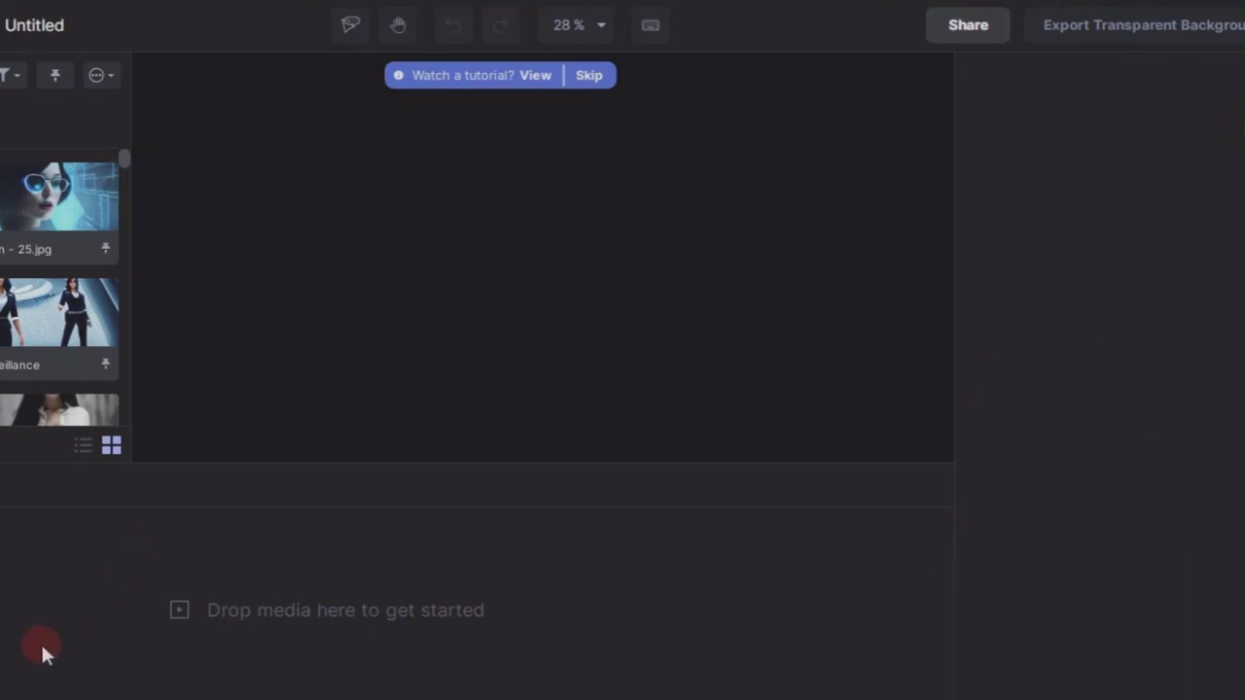
mouse_move(106, 699)
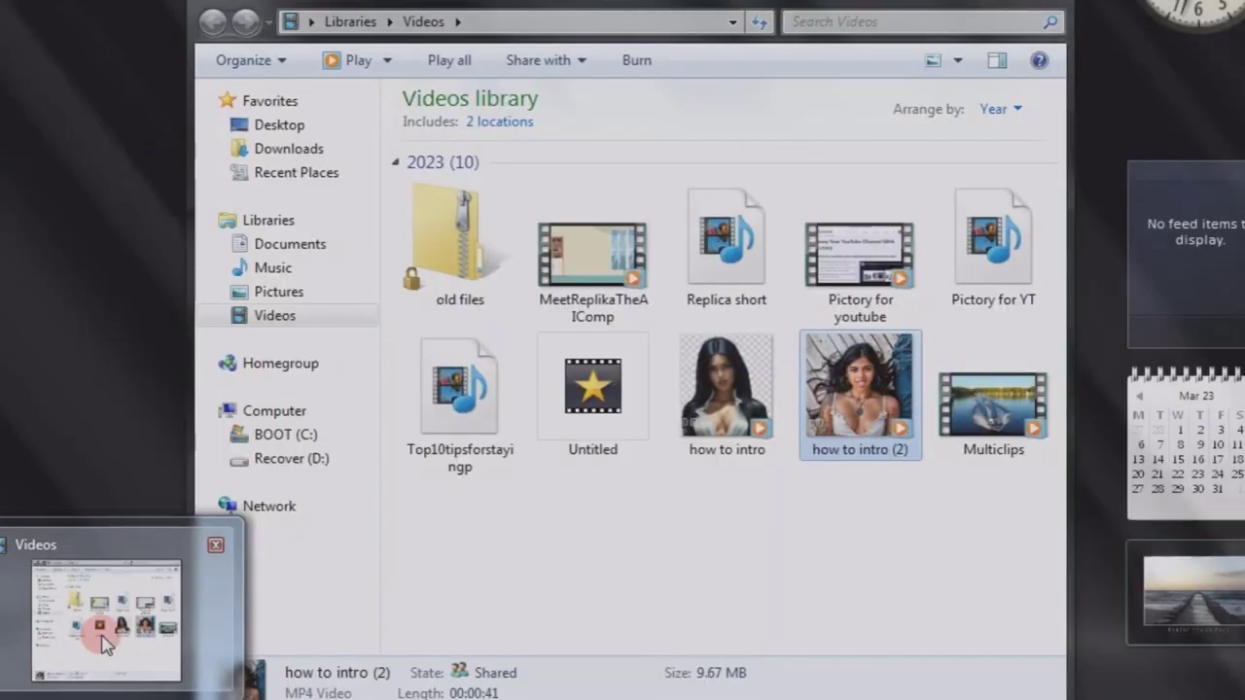
left_click(222, 551)
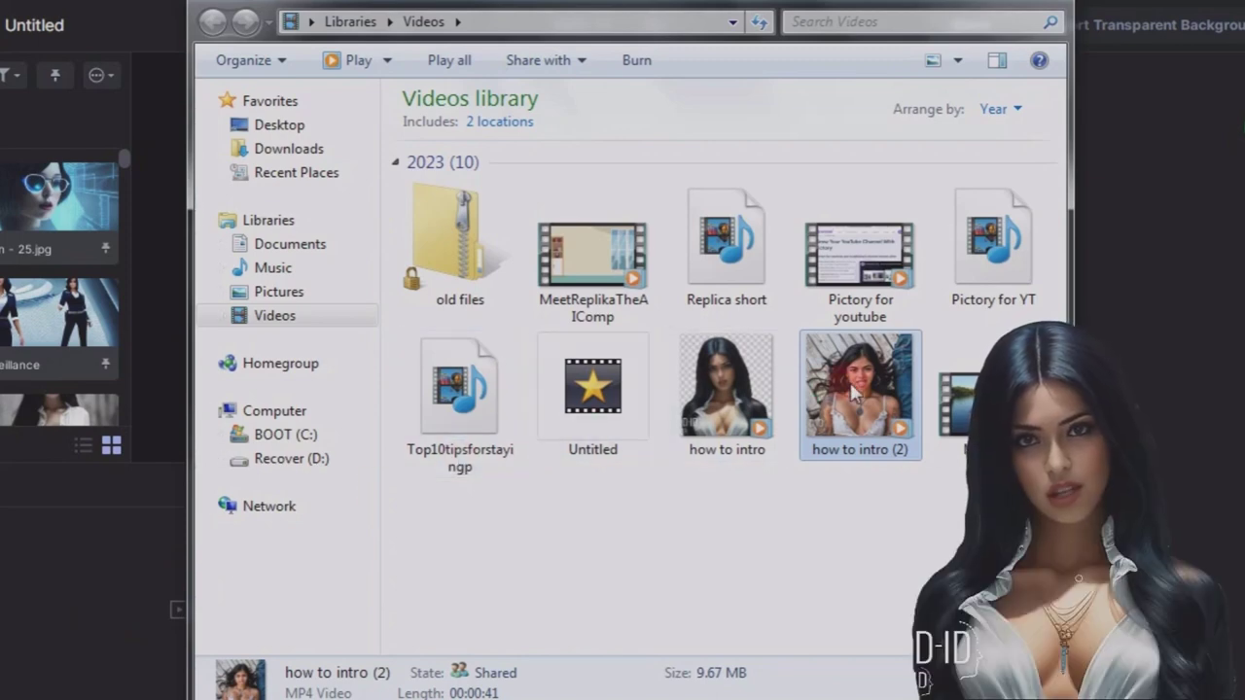
left_click_drag(850, 382, 112, 639)
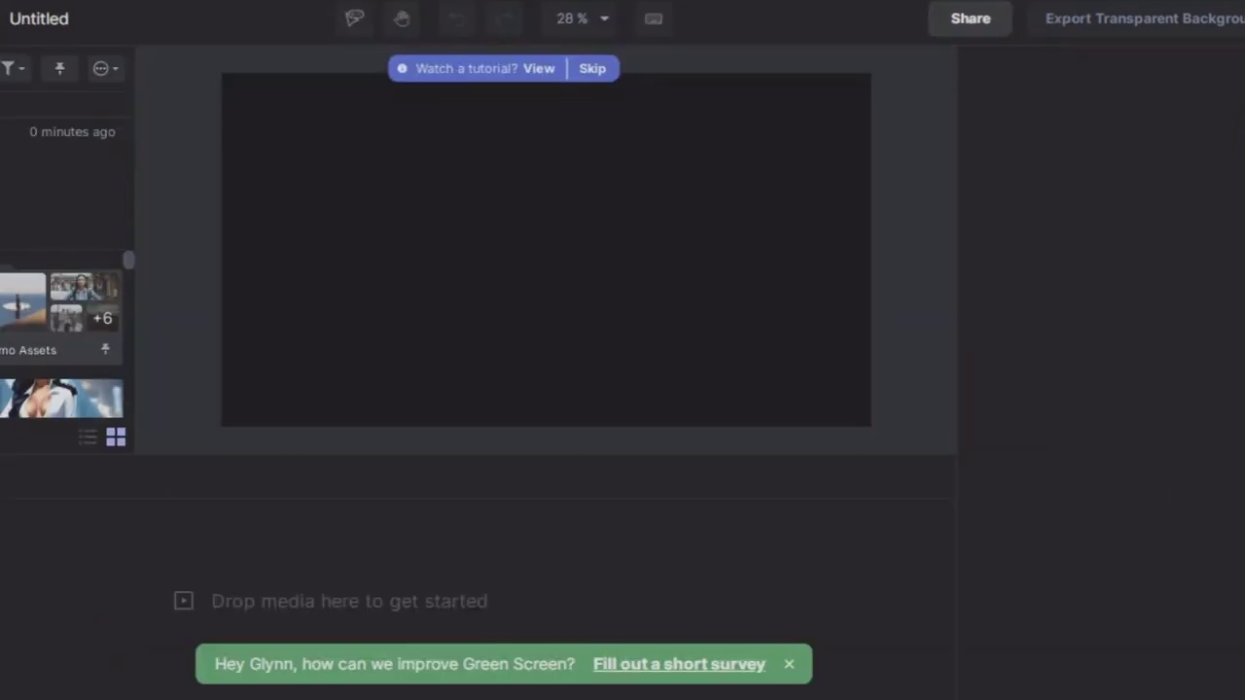
left_click_drag(82, 440, 182, 590)
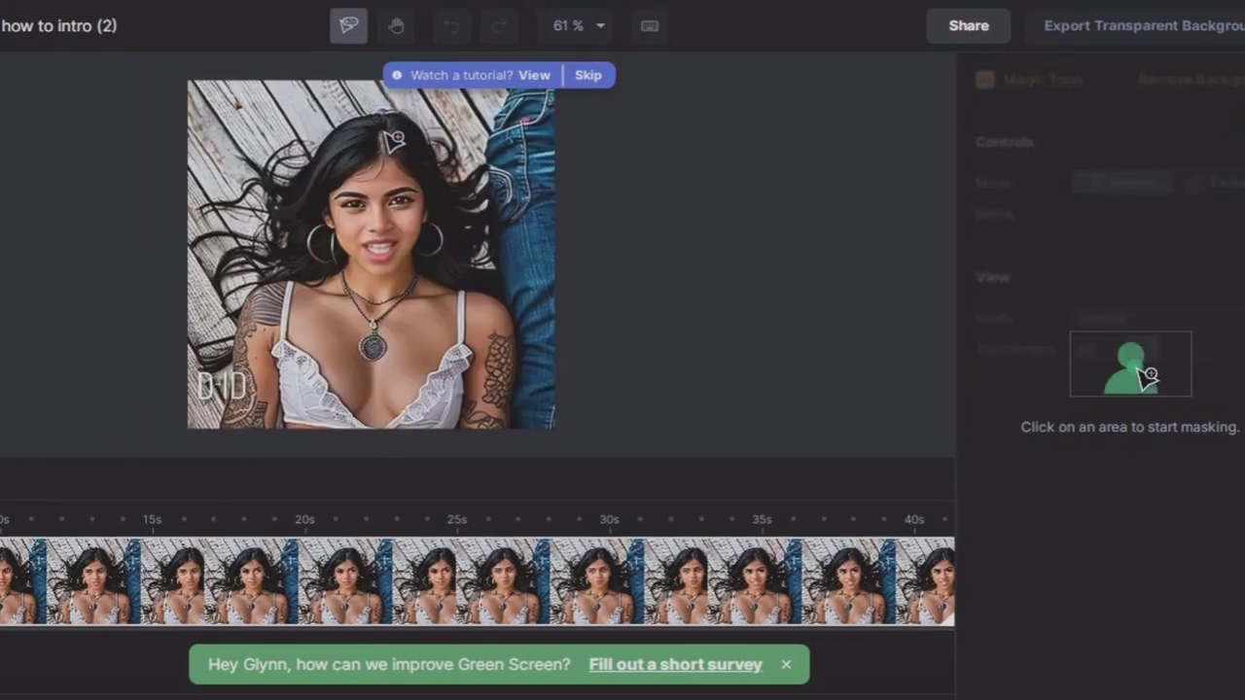
Mask the woman by marking her hair, face, necklace, top and tattooed arm.
left_click(384, 132)
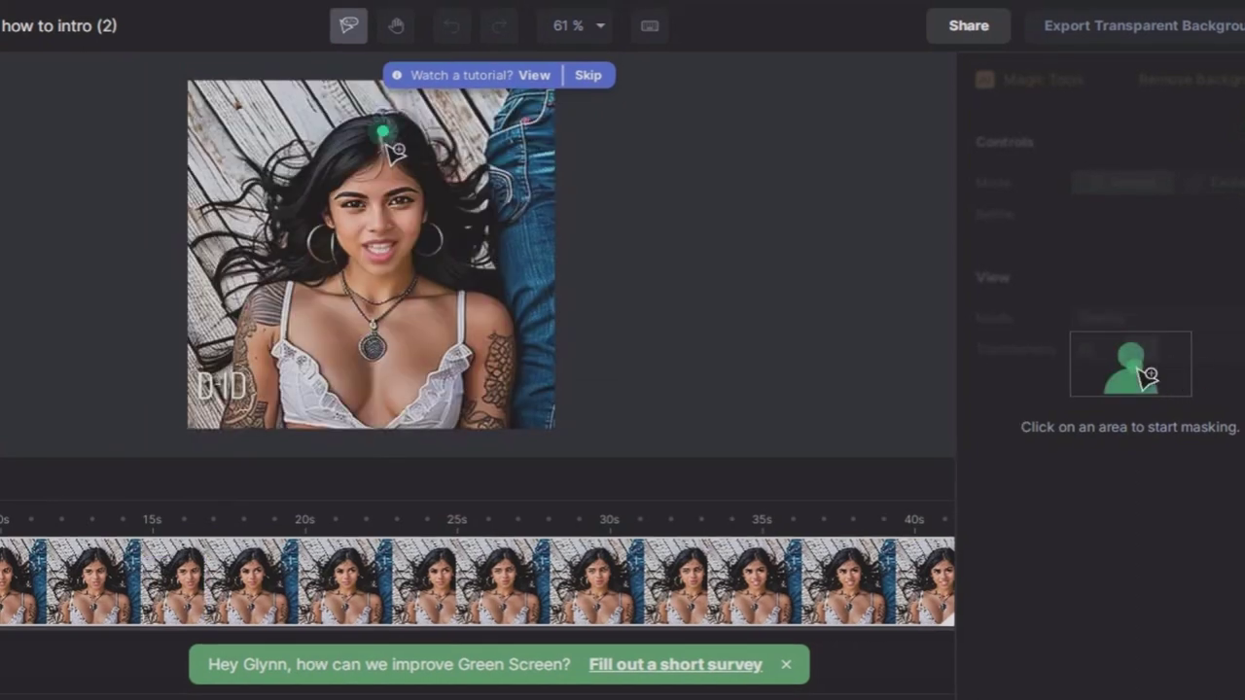
left_click(386, 225)
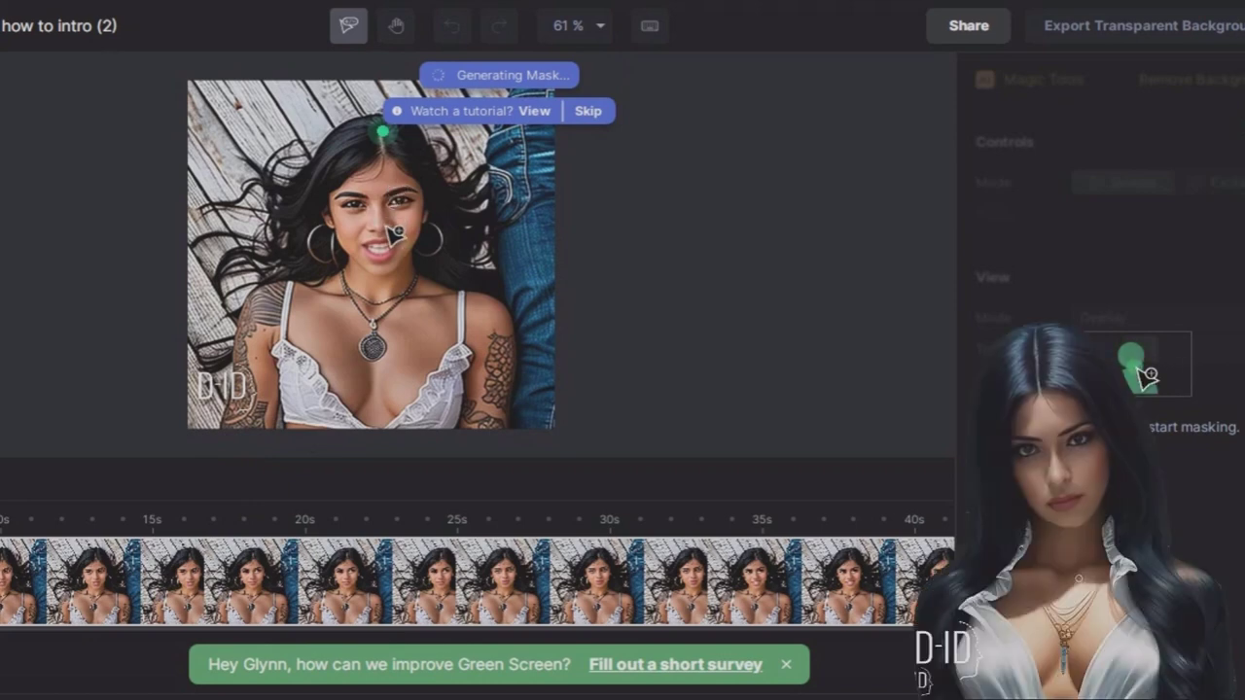
left_click(384, 345)
left_click(301, 352)
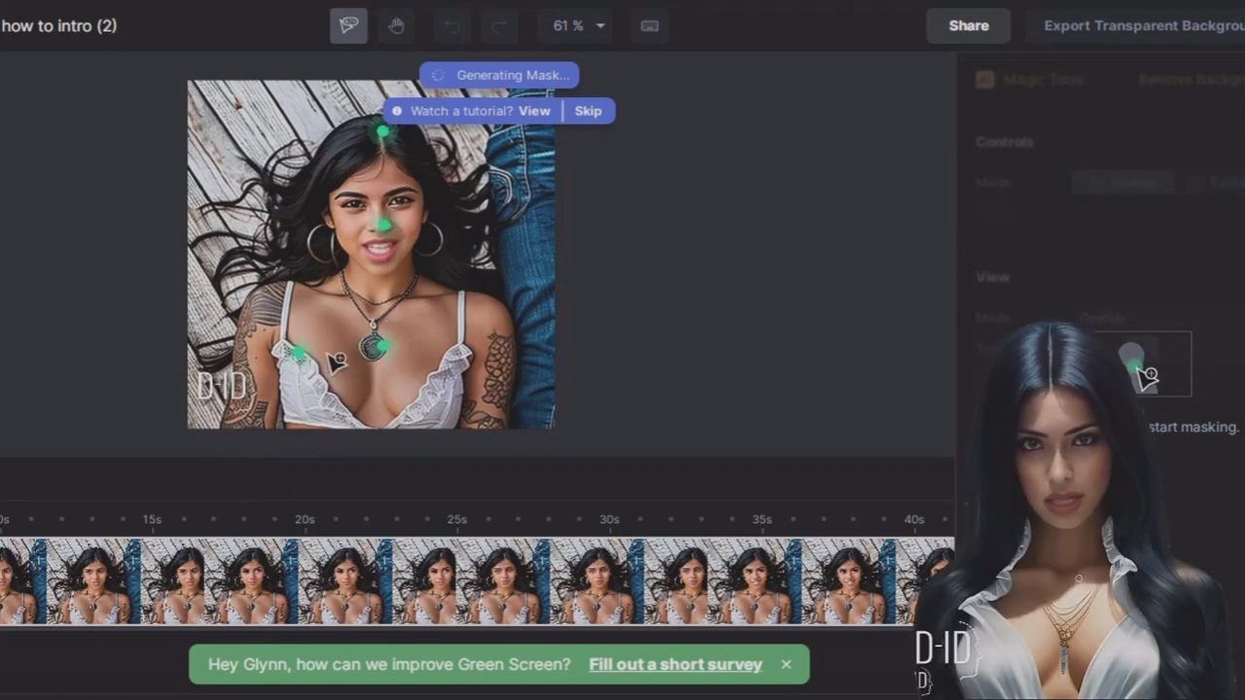
left_click(489, 367)
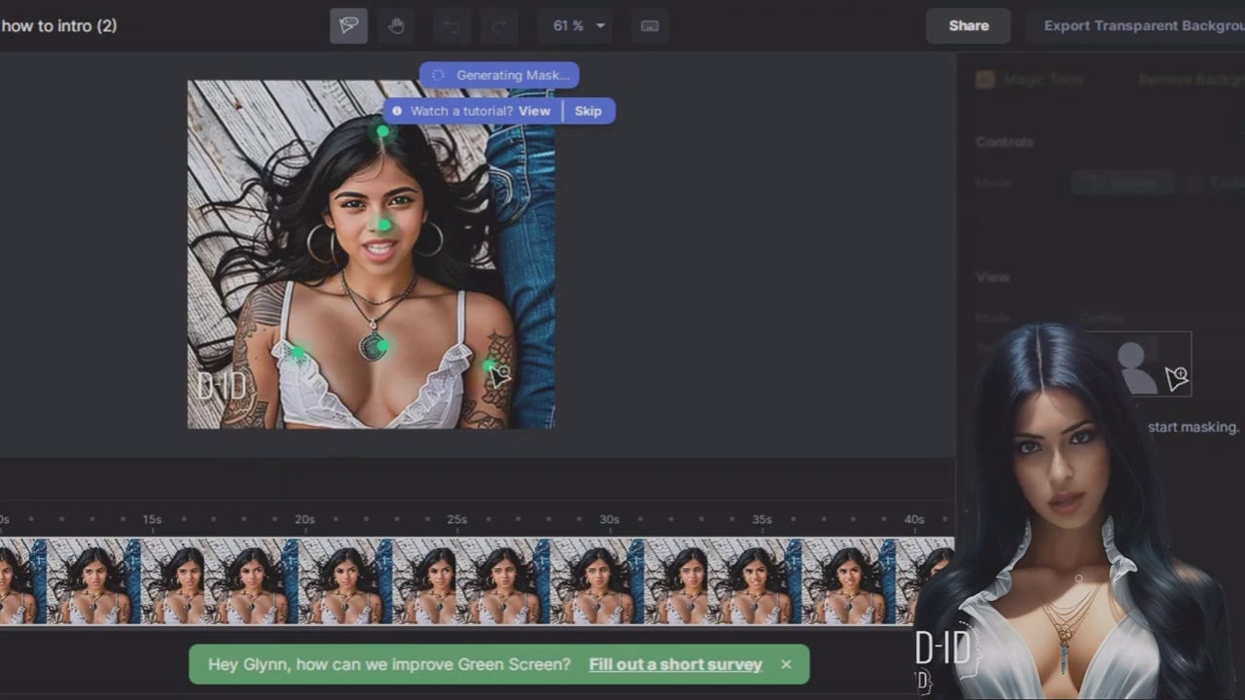
left_click(452, 272)
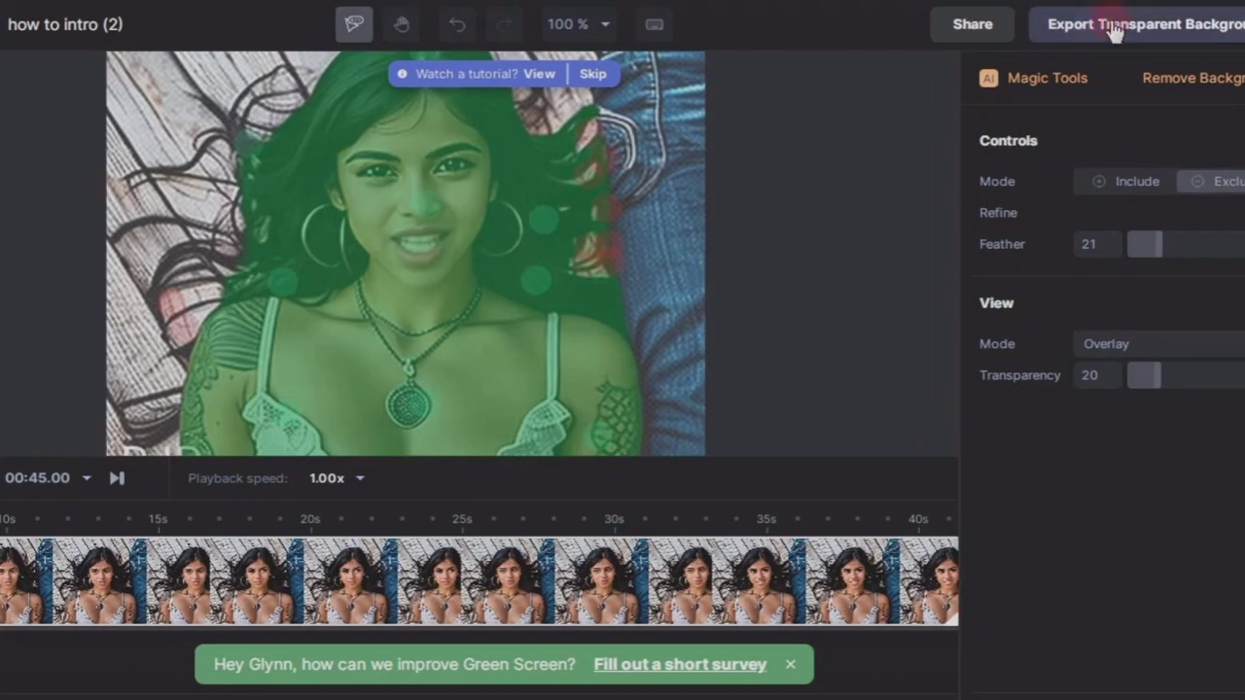
Export the masked clip with a transparent background as 720p ProRes.
left_click(1141, 32)
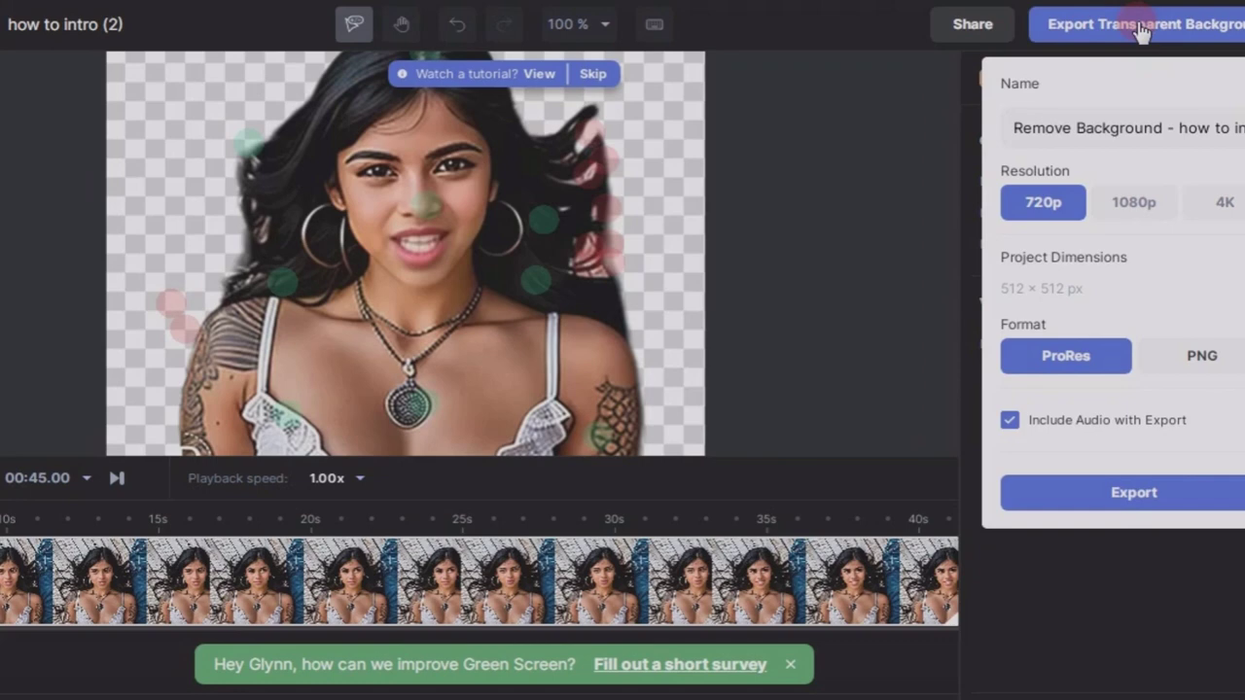
left_click(1134, 204)
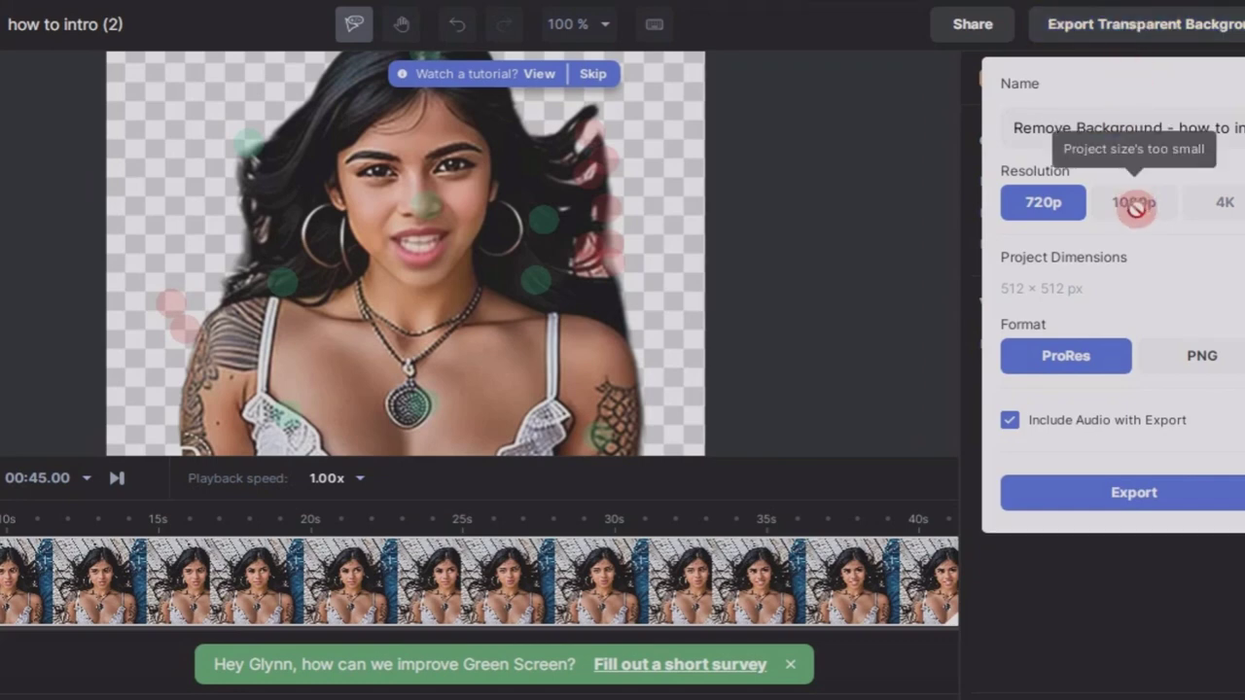
left_click(1116, 493)
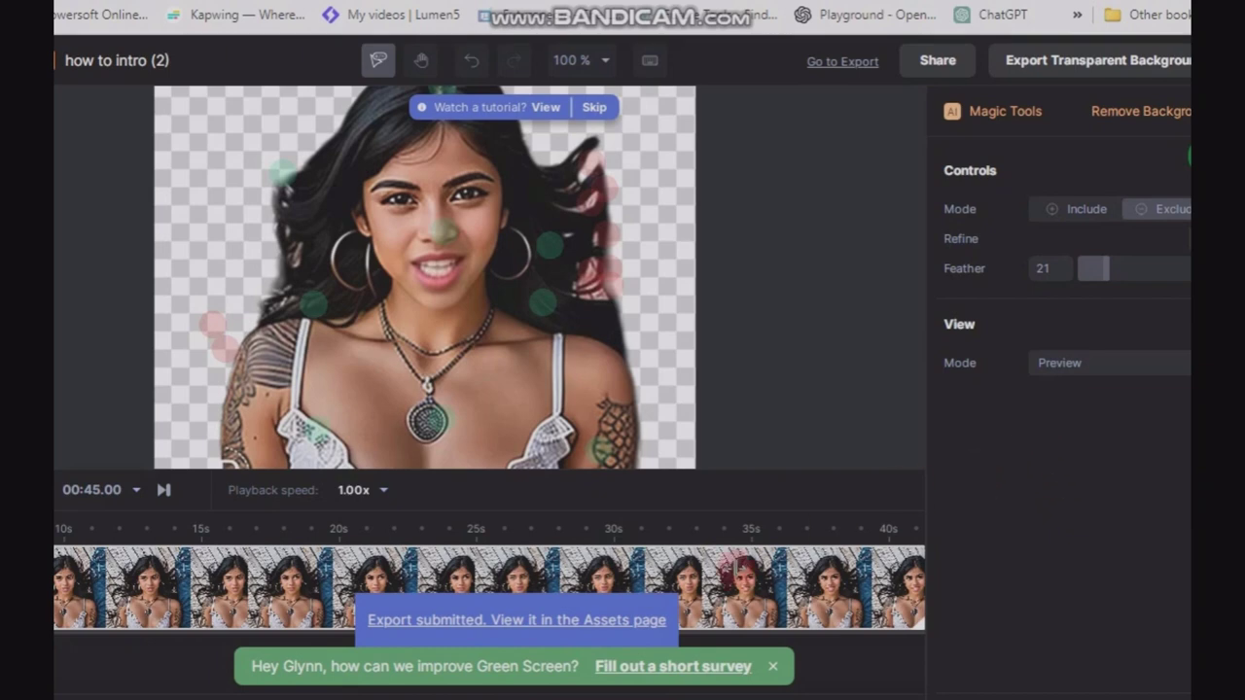
left_click(834, 62)
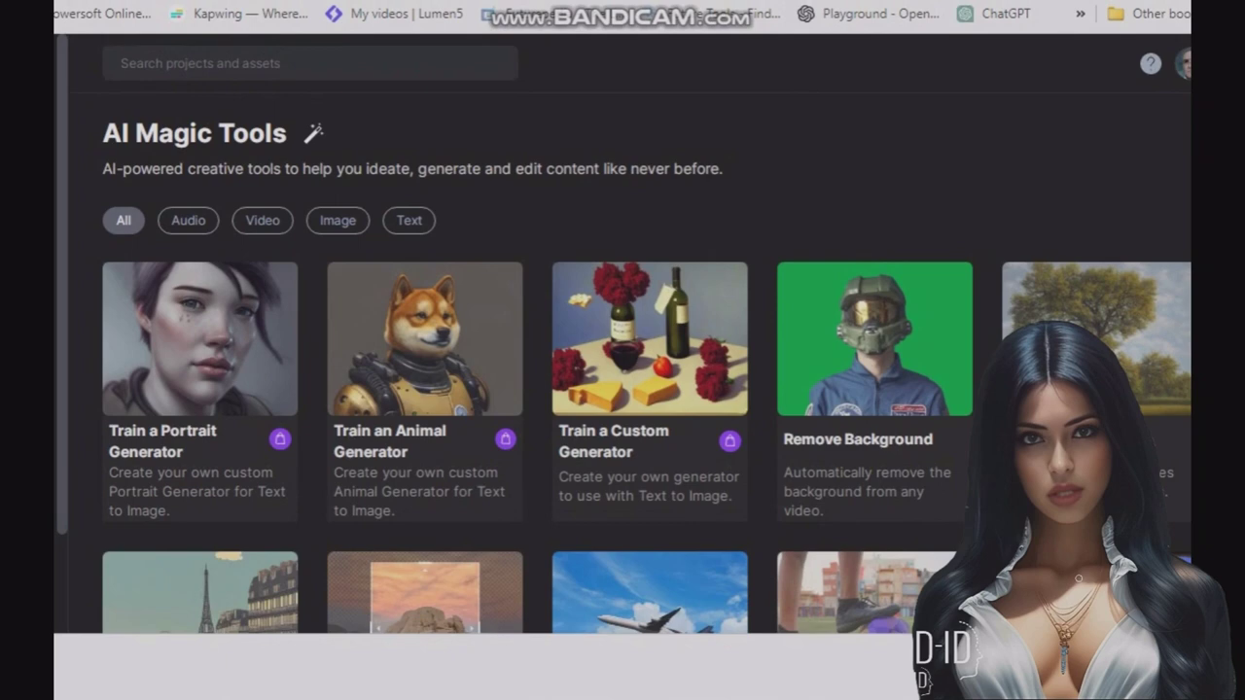
Scroll down the AI Magic Tools page to the background tools such as Replace Background.
scroll(1121, 251, "down", 2)
scroll(1121, 251, "down", 1)
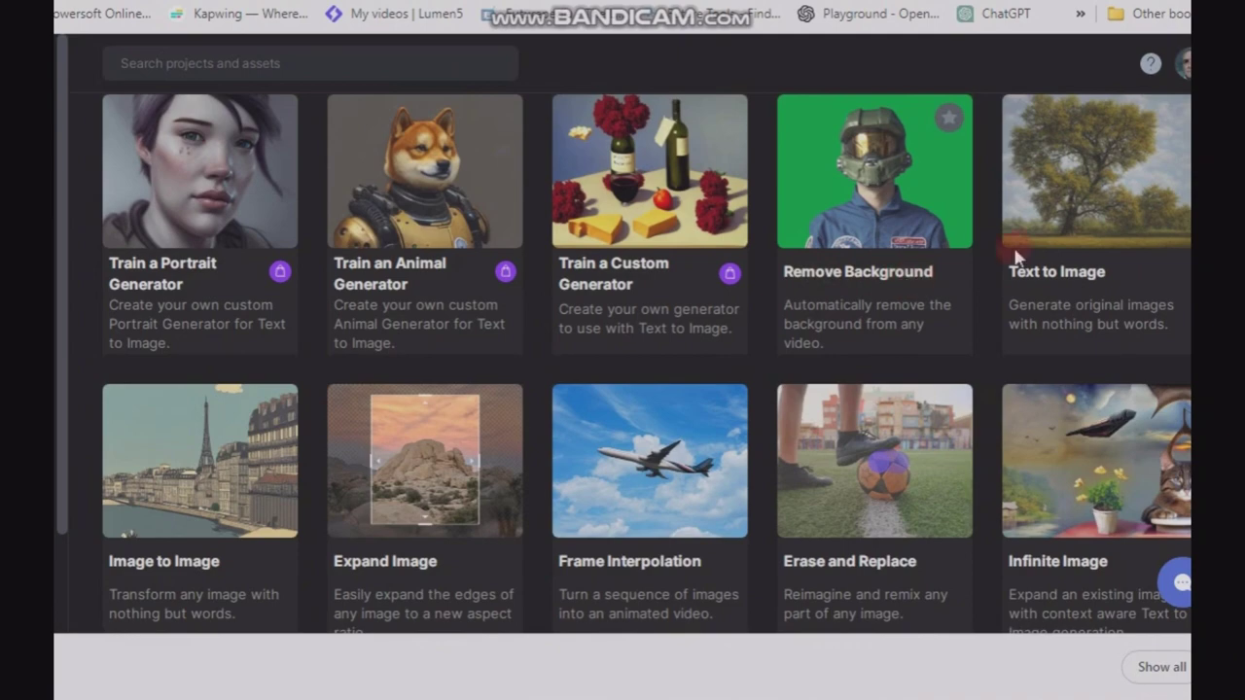
scroll(647, 364, "down", 3)
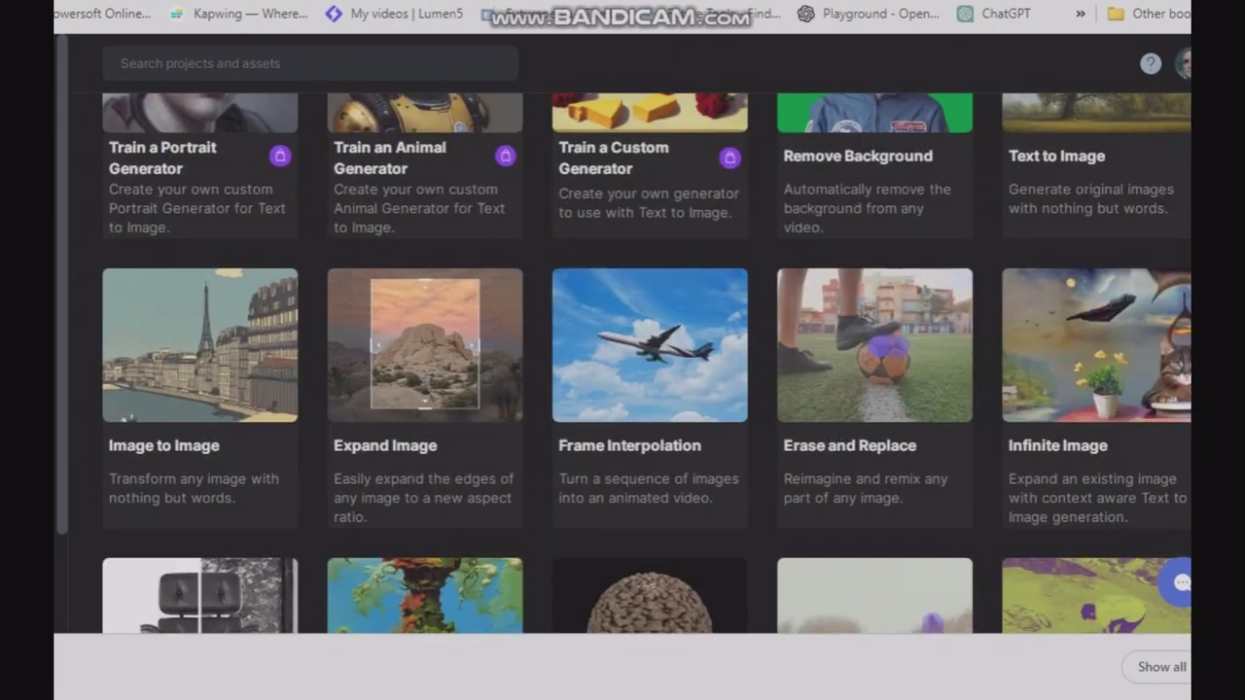
scroll(647, 364, "down", 4)
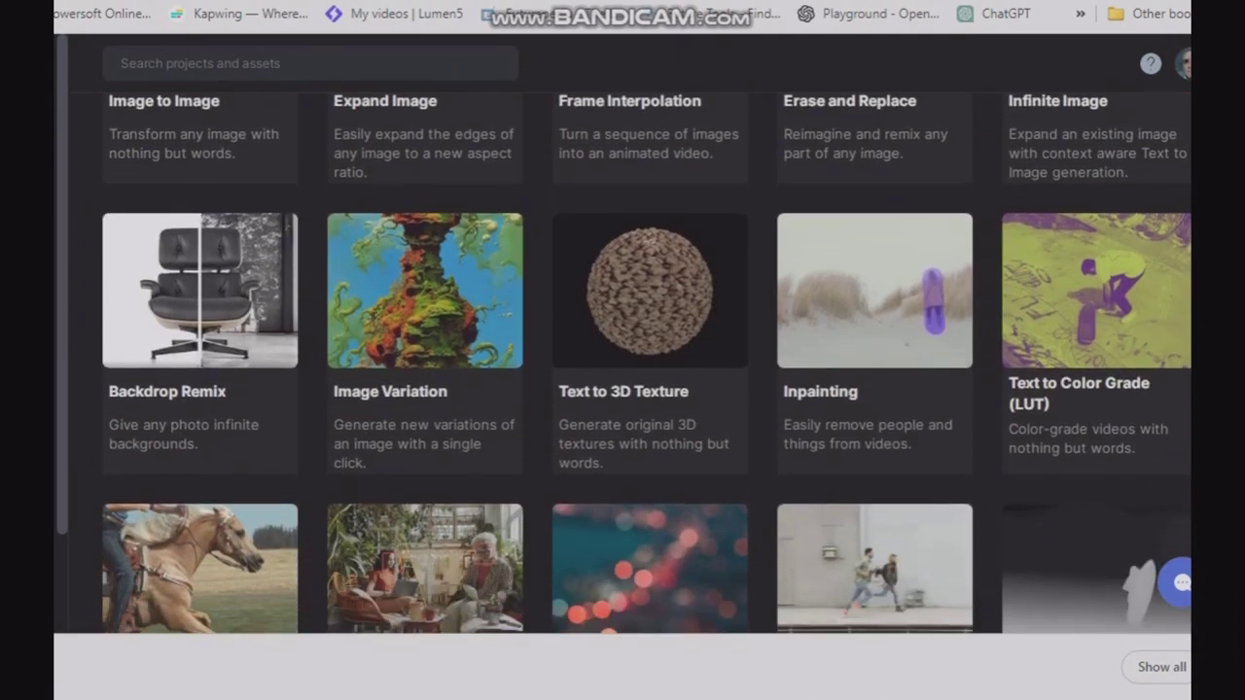
scroll(647, 364, "down", 3)
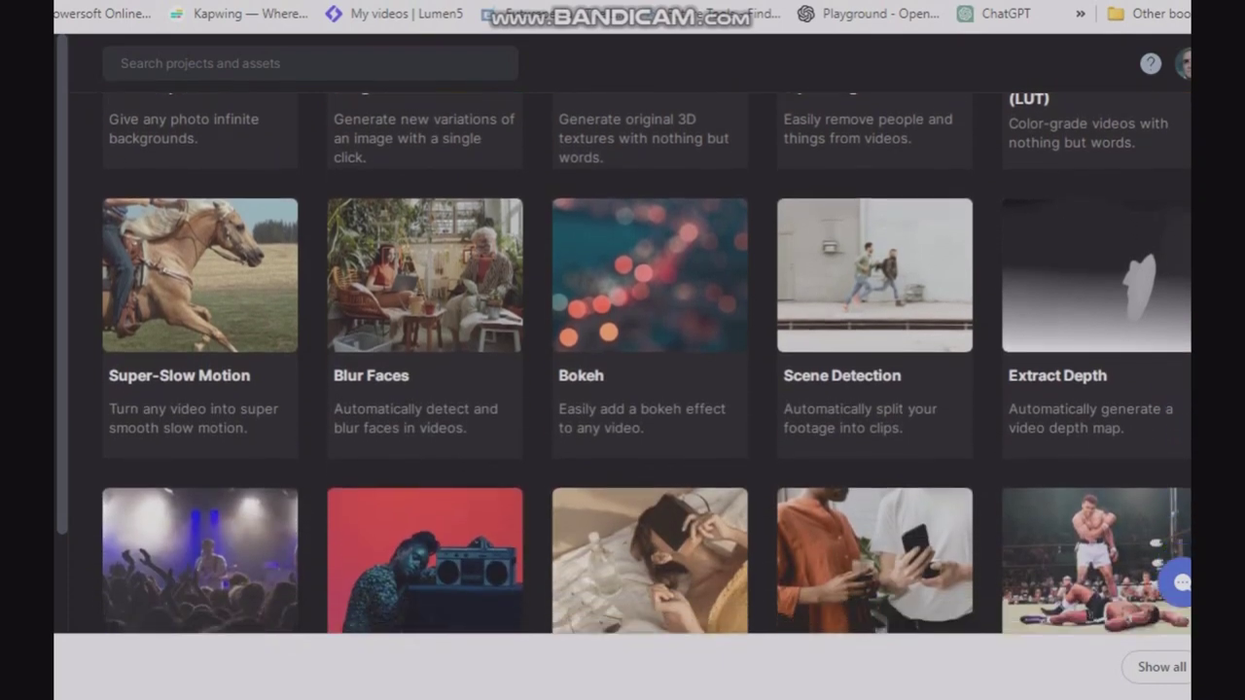
scroll(647, 364, "down", 3)
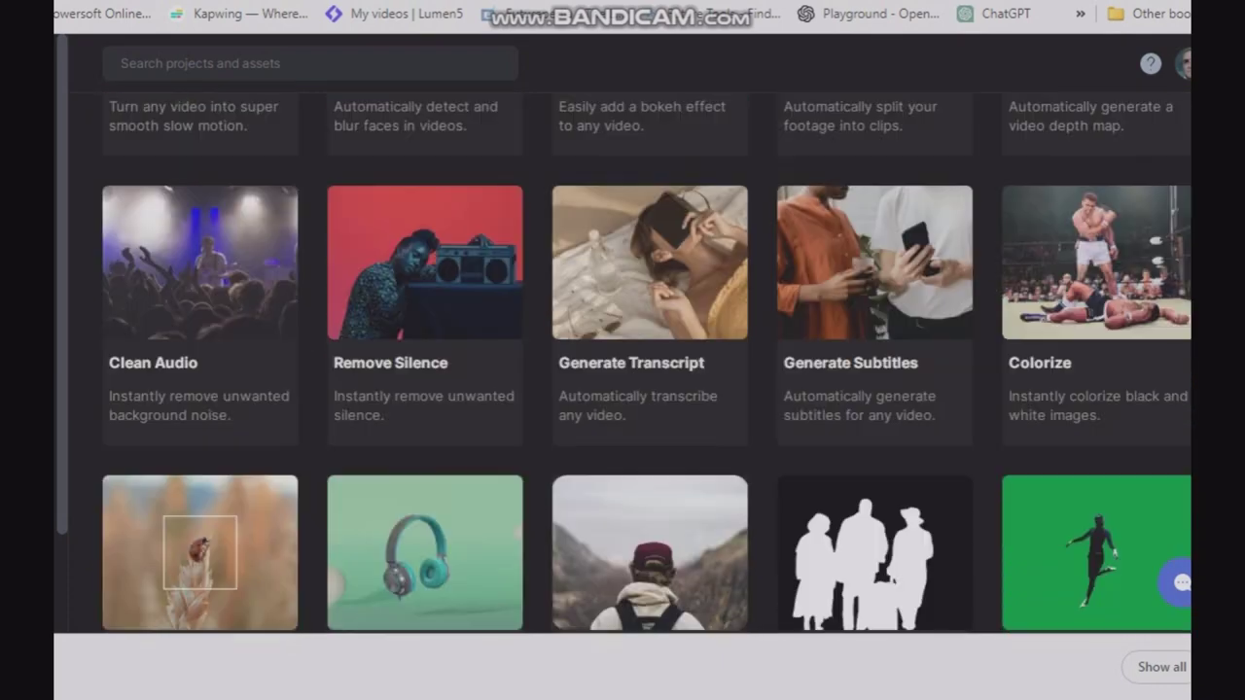
scroll(647, 364, "down", 1)
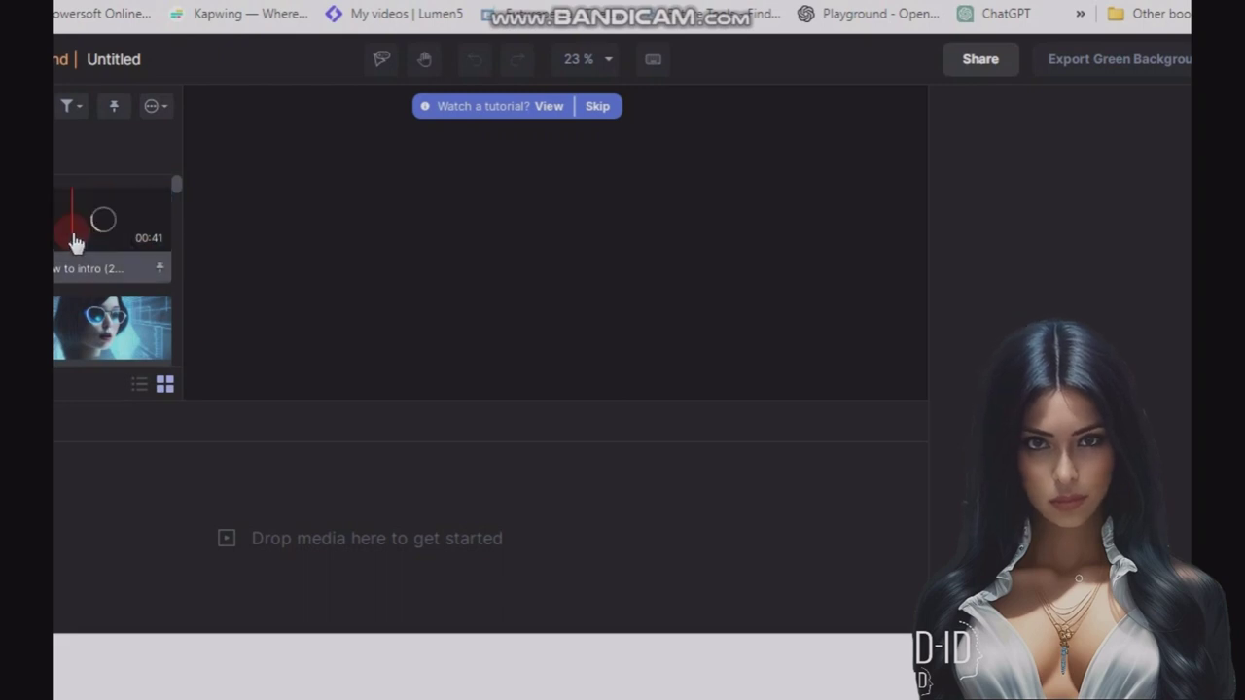
Drag the how to intro (2) clip from the media panel onto the green-background project's timeline.
left_click_drag(76, 242, 282, 514)
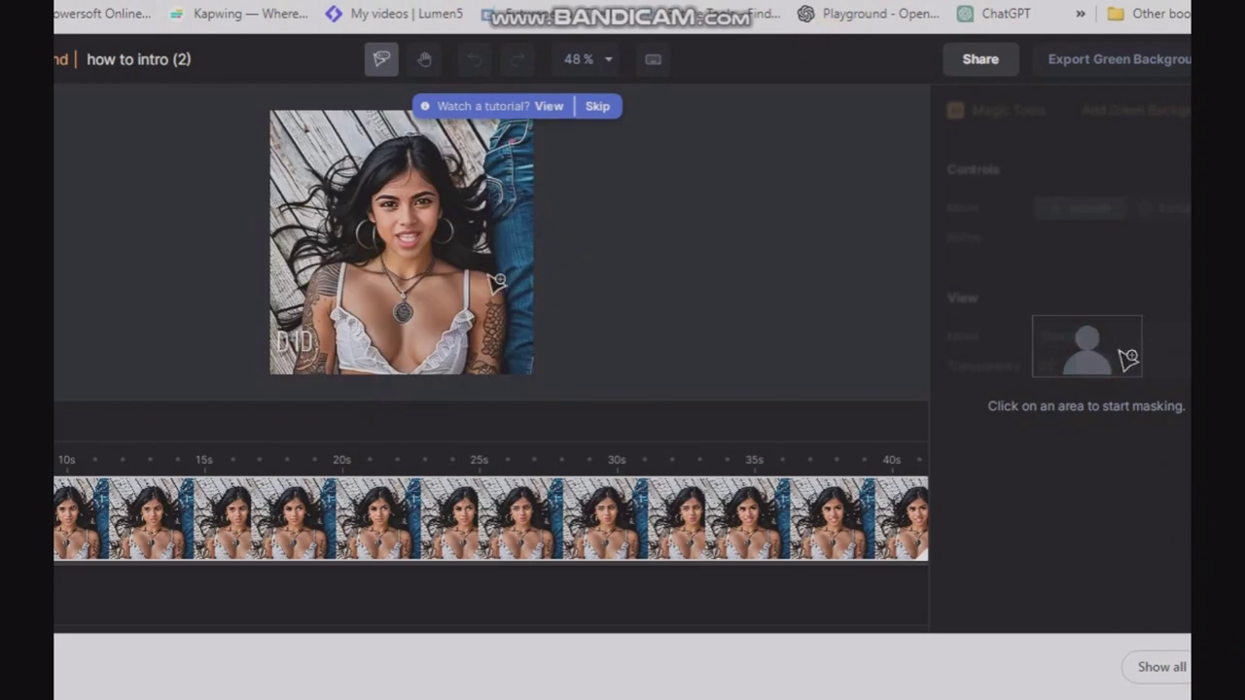
Mask the woman from her head and chin, then bring up the Export Green Background settings.
left_click(409, 167)
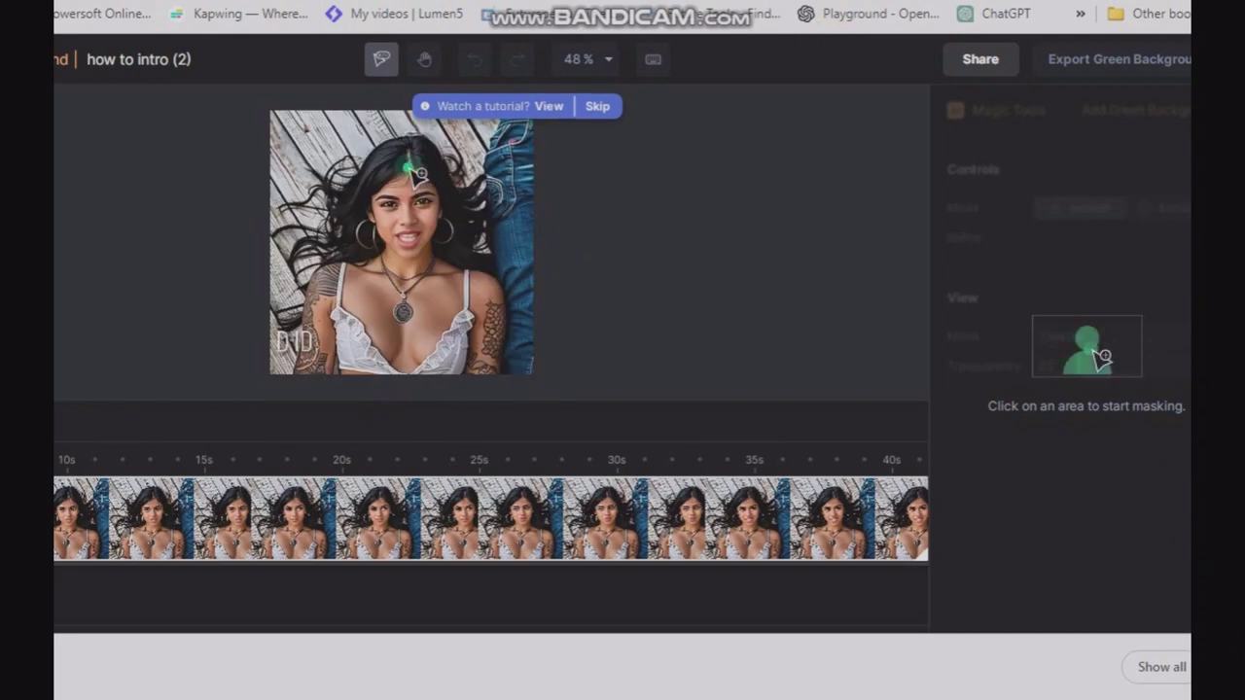
left_click(413, 251)
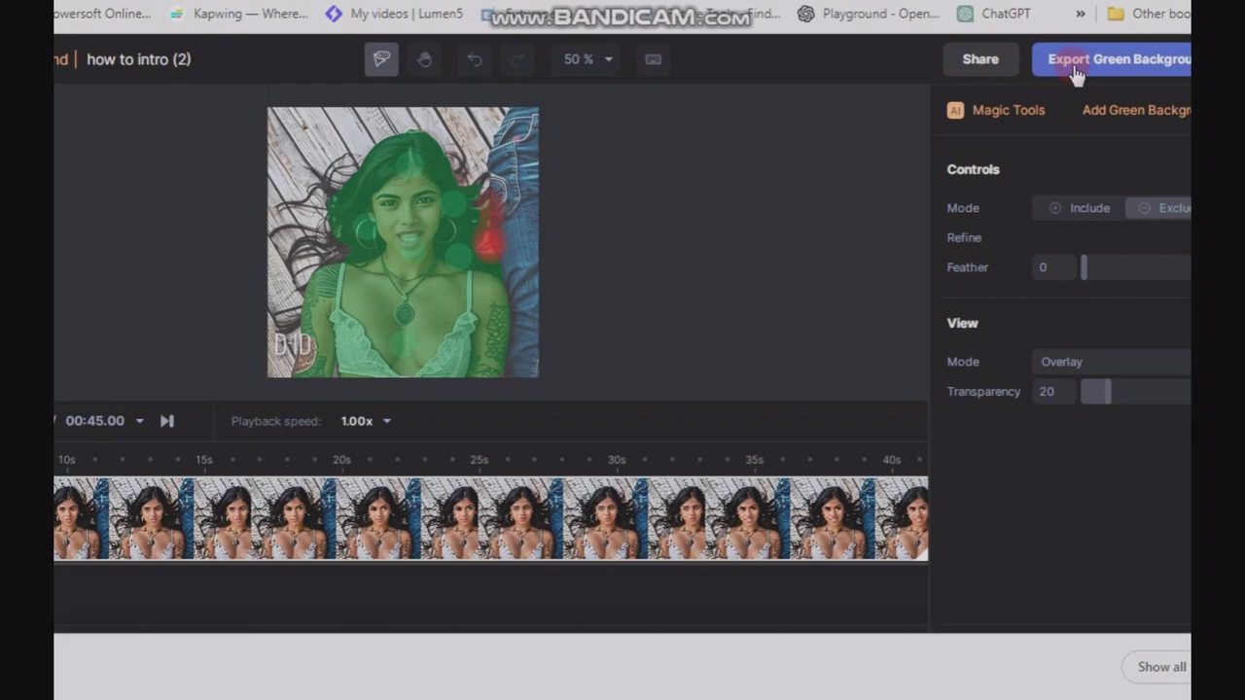
left_click(1076, 74)
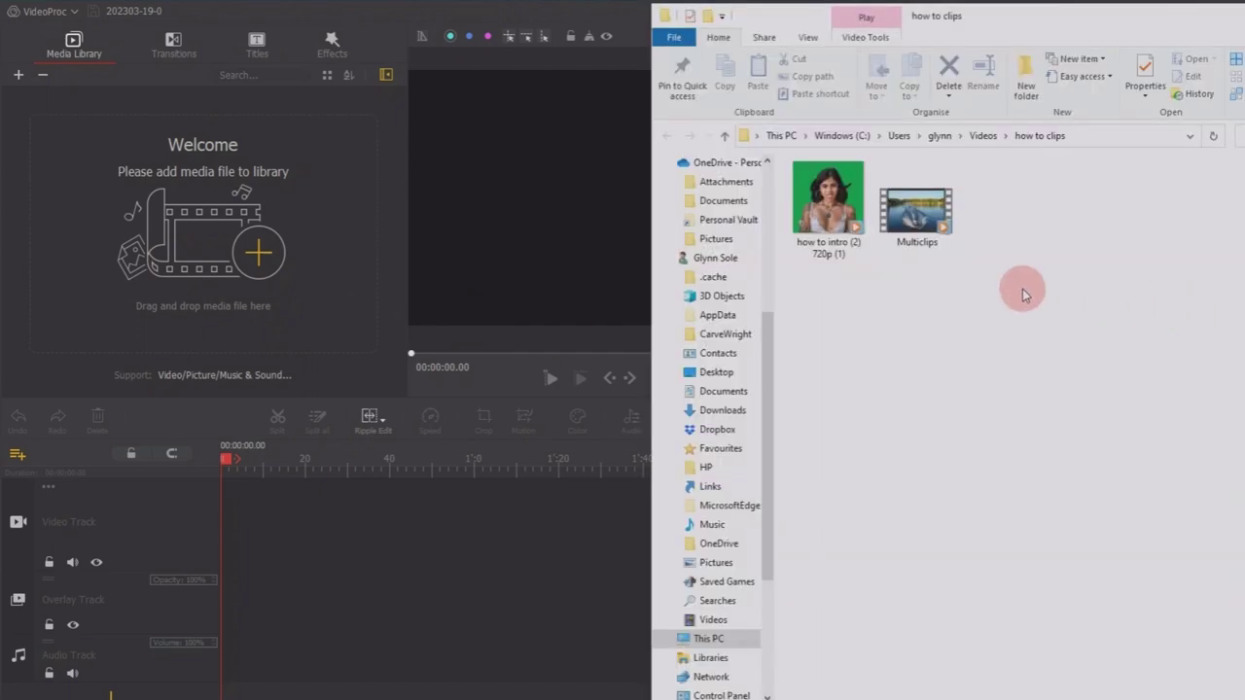
Add the avatar clip and Multiclips video to the Media Library, then drag the avatar to the Video Track.
left_click_drag(826, 195, 191, 175)
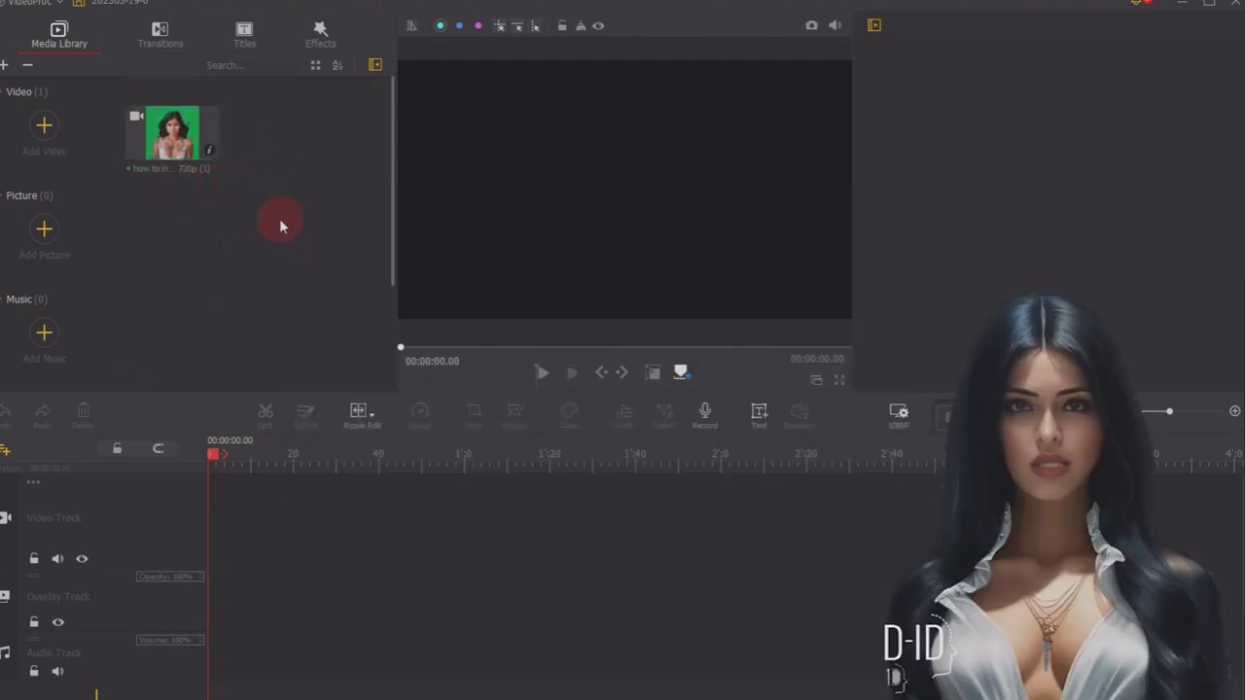
key("alt+Tab")
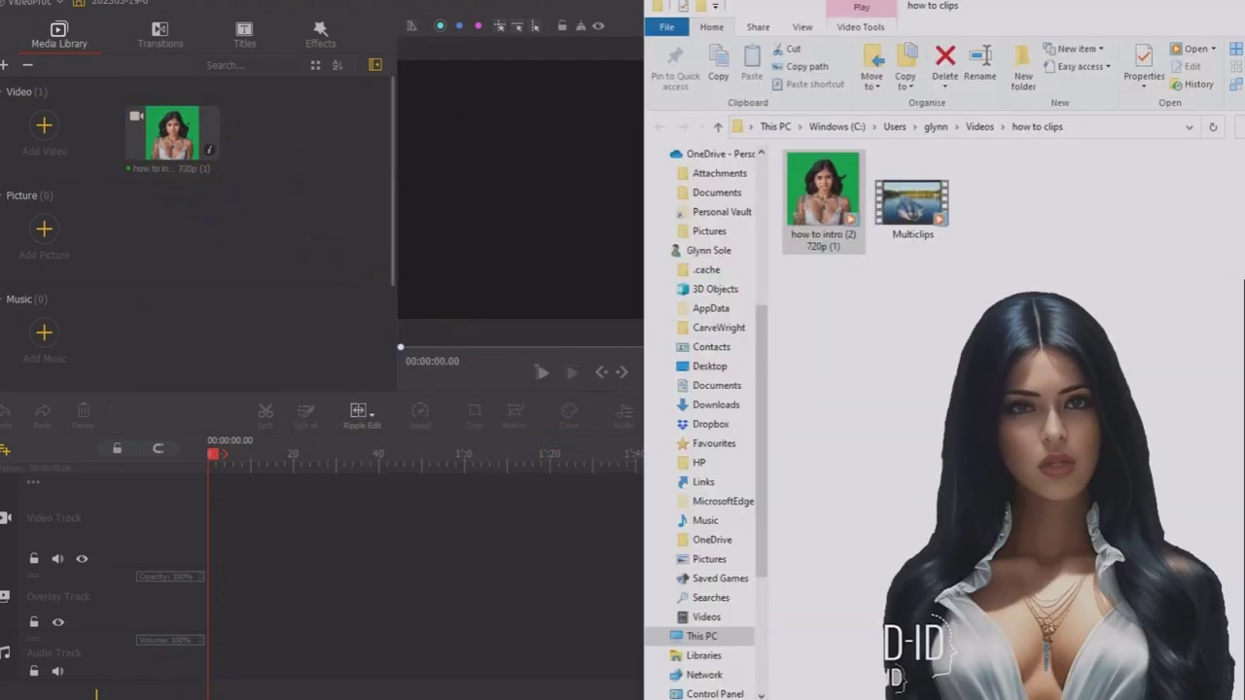
left_click(913, 231)
left_click_drag(827, 221, 324, 214)
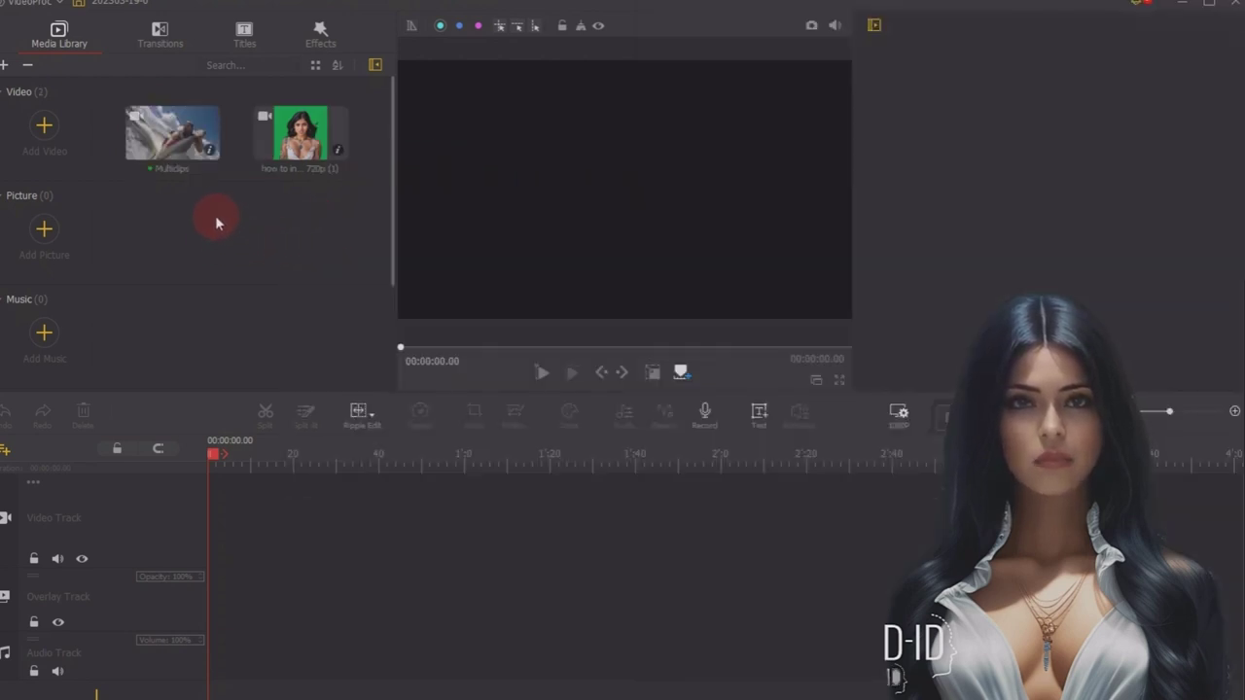
left_click_drag(305, 135, 266, 501)
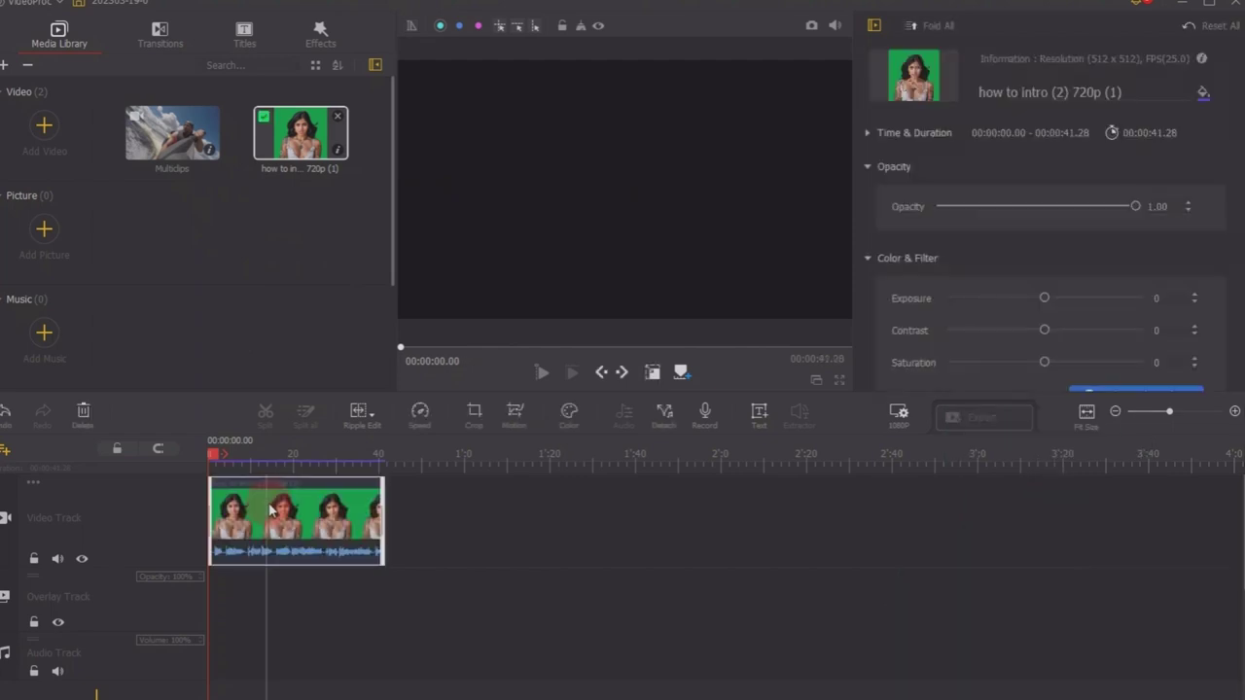
Detach the avatar clip's audio and move its video down onto the Overlay Track.
right_click(319, 520)
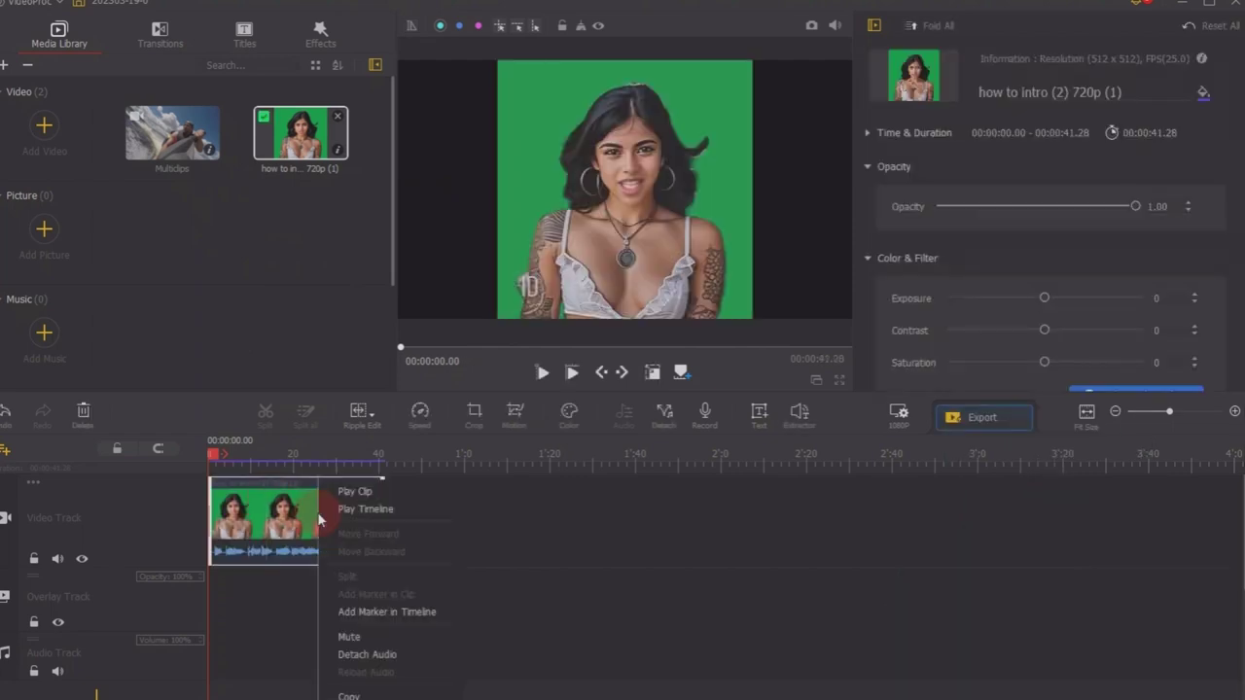
left_click(358, 657)
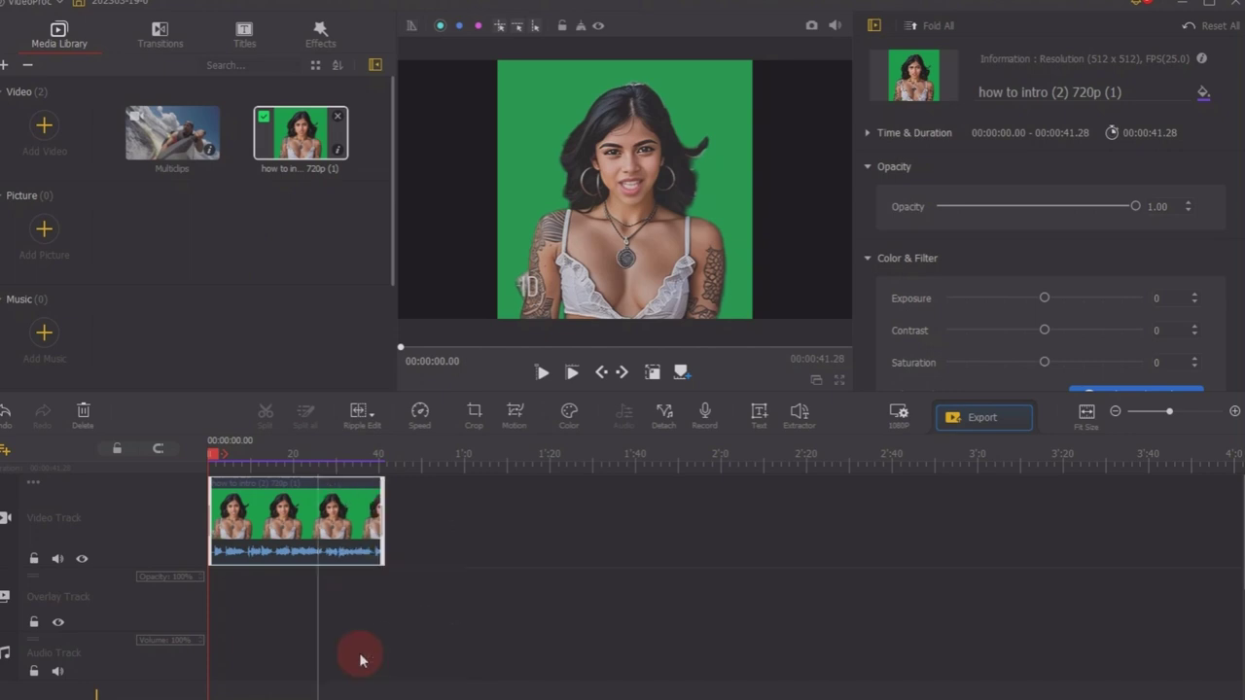
left_click(296, 547)
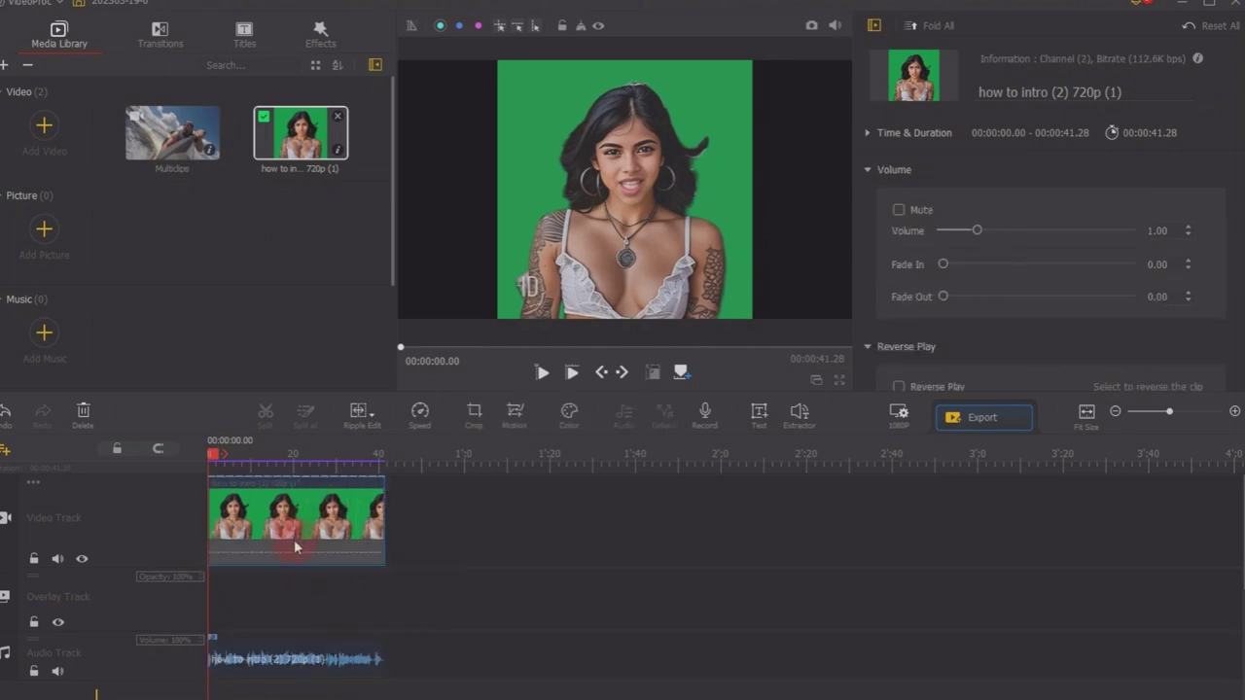
left_click_drag(290, 603, 292, 604)
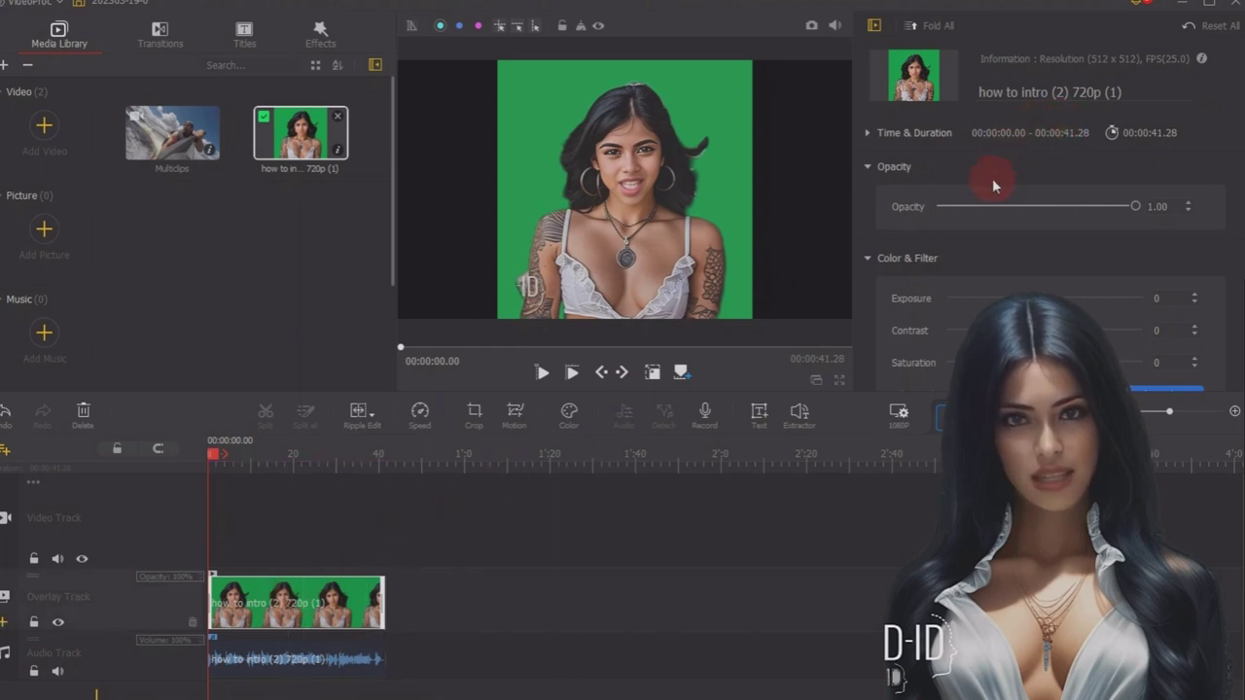
scroll(986, 201, "down", 2)
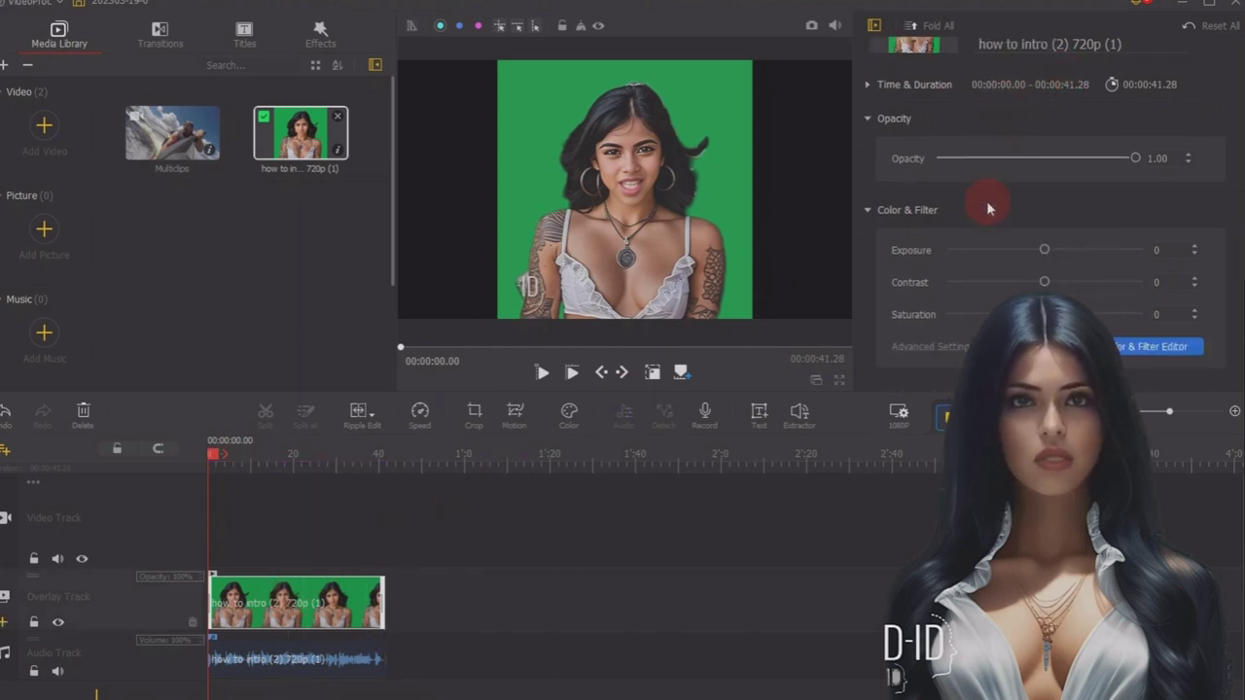
scroll(983, 203, "down", 10)
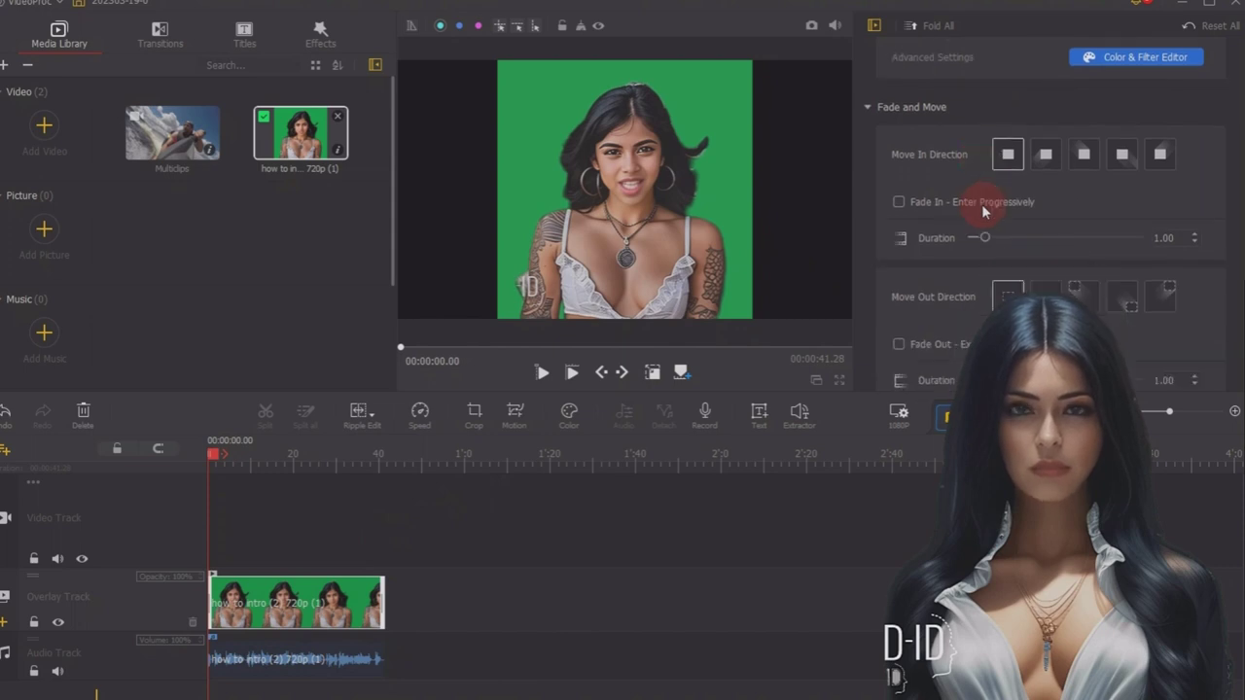
scroll(981, 203, "down", 4)
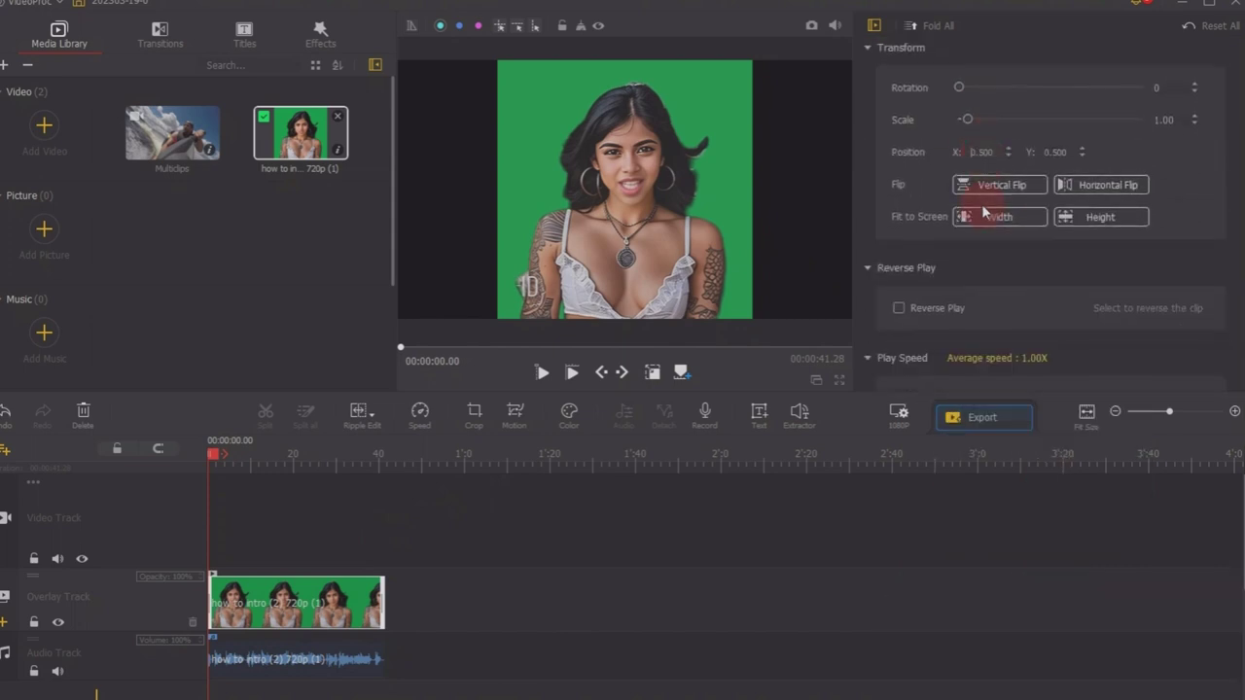
Fit the avatar to frame width (3.16 scale) and eyedrop its green background as the chroma key colour.
left_click(309, 610)
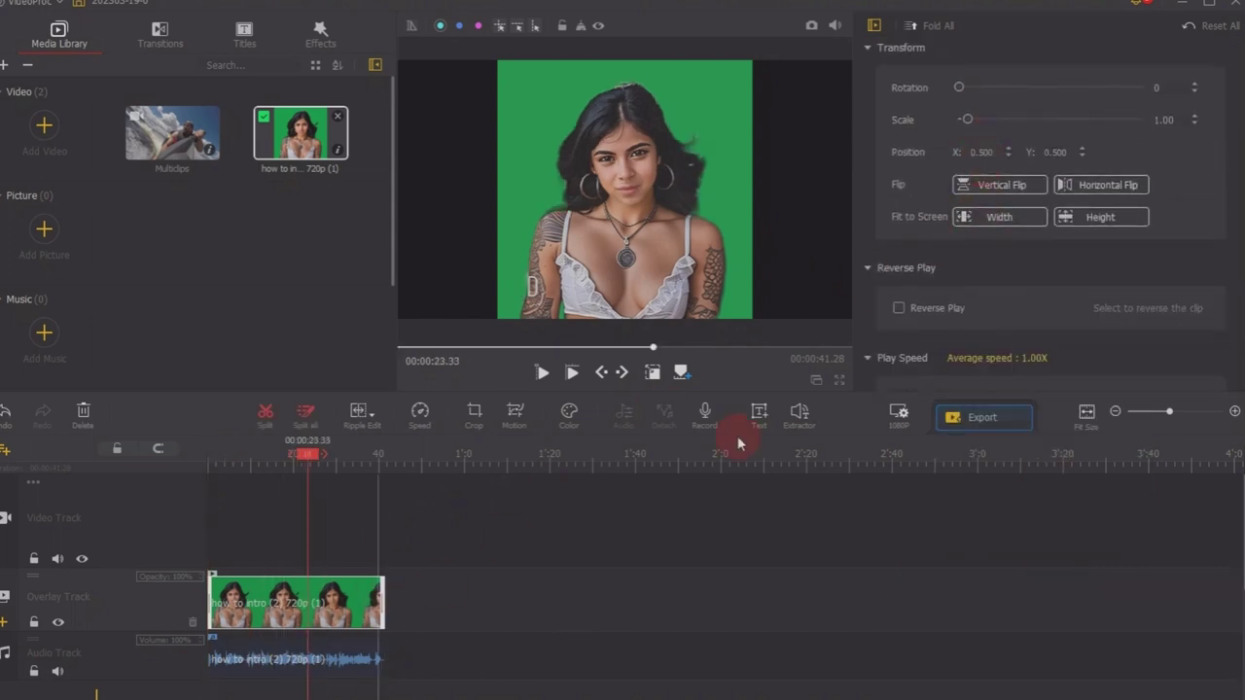
left_click(1002, 217)
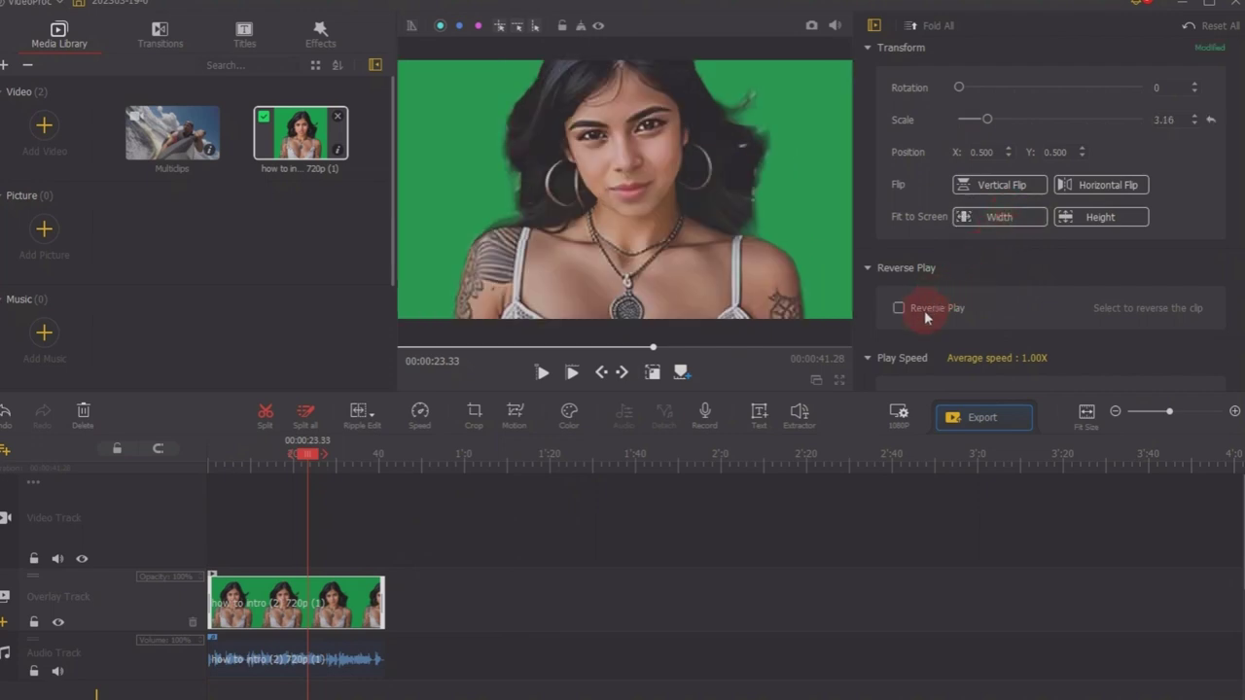
scroll(924, 311, "down", 10)
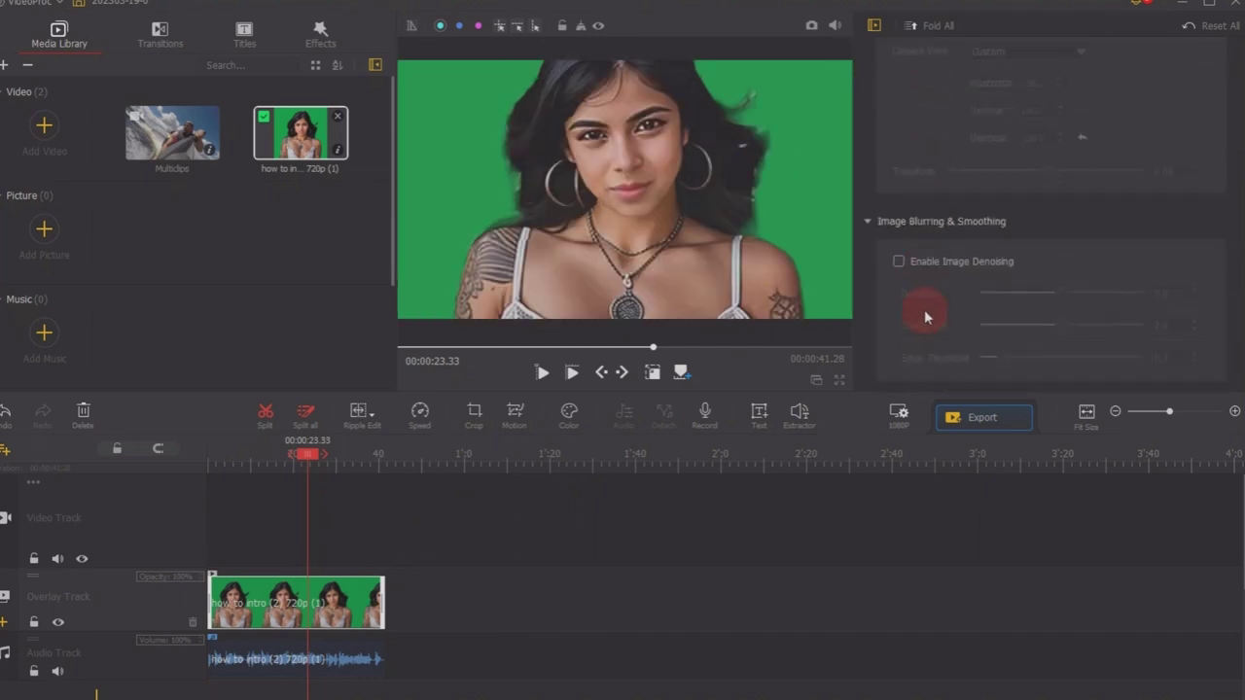
scroll(925, 313, "down", 6)
scroll(925, 316, "down", 1)
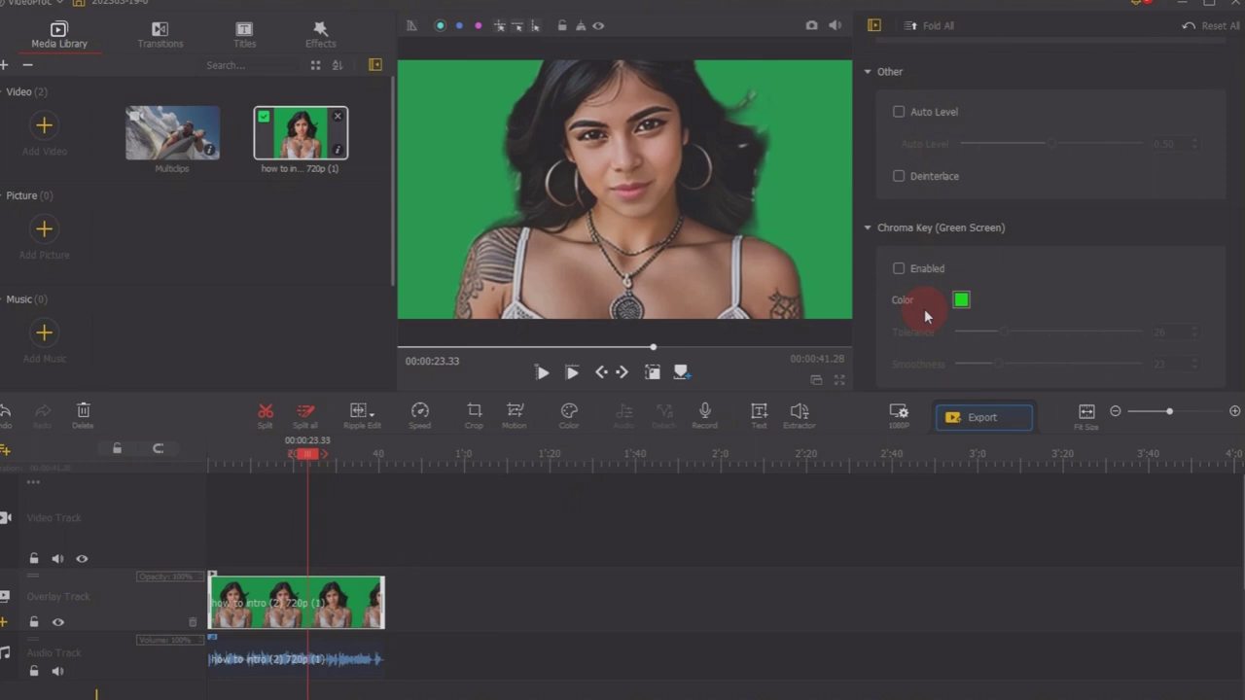
left_click(961, 300)
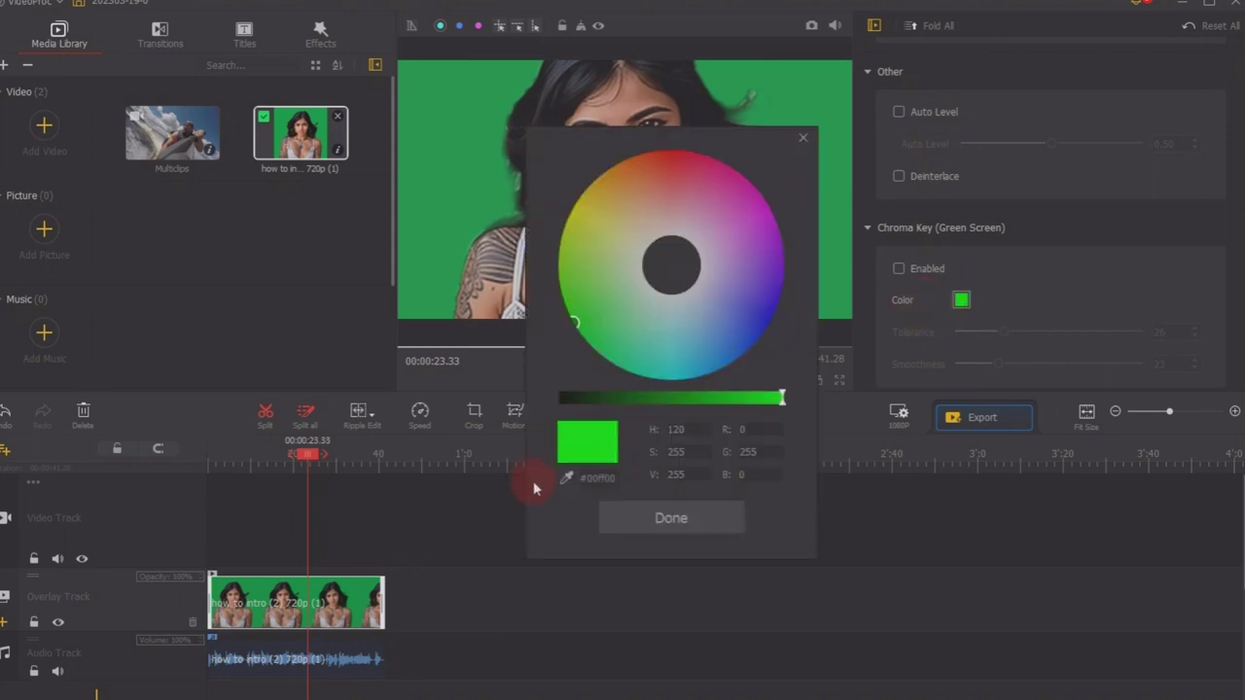
left_click(566, 477)
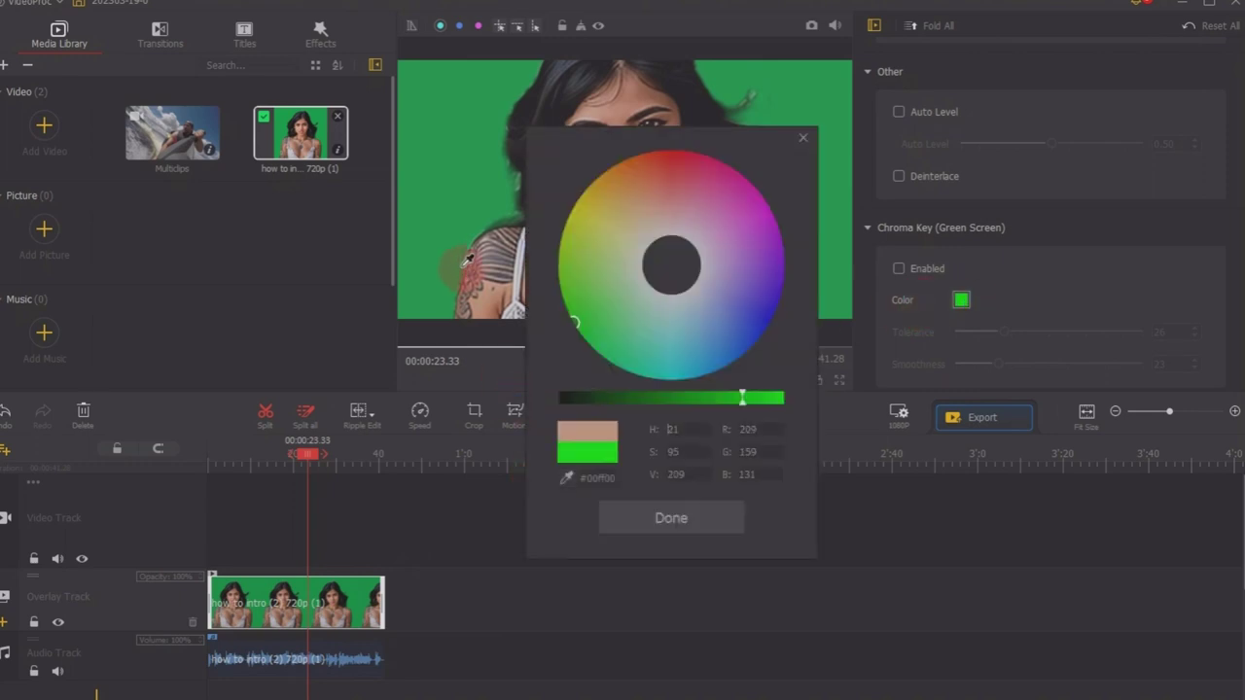
left_click(444, 201)
left_click(671, 519)
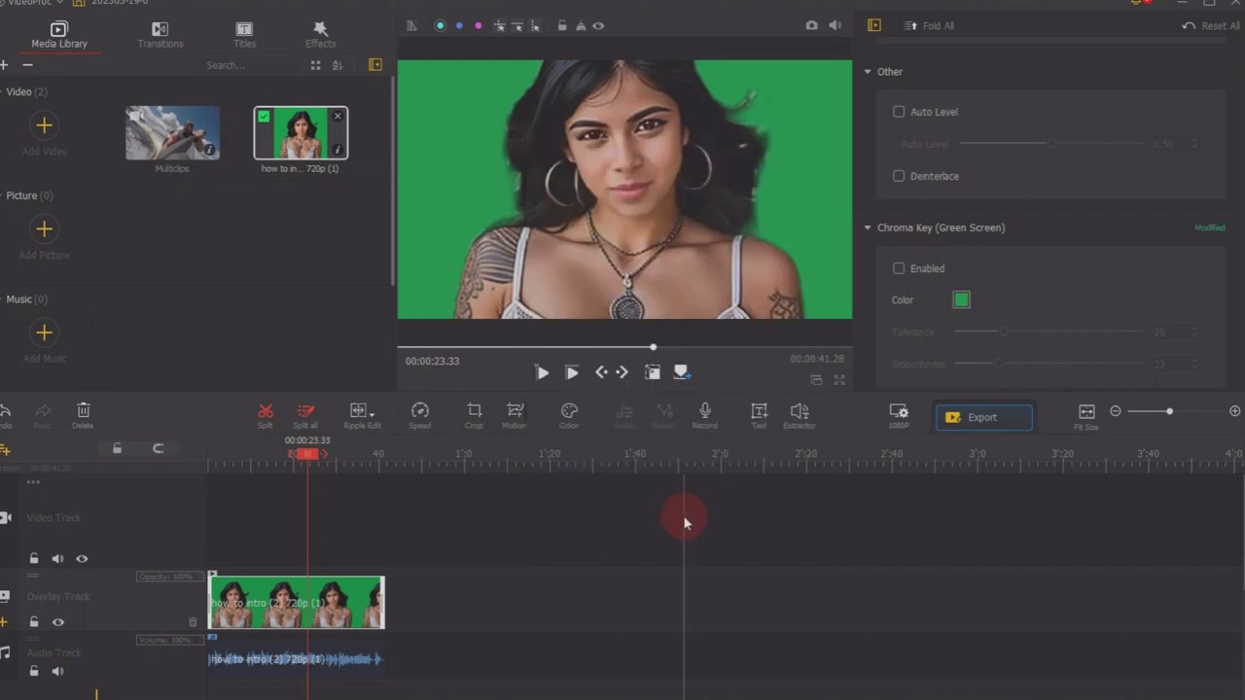
Enable Chroma Key and lower the Tolerance slider until the avatar is cleanly keyed.
left_click(899, 269)
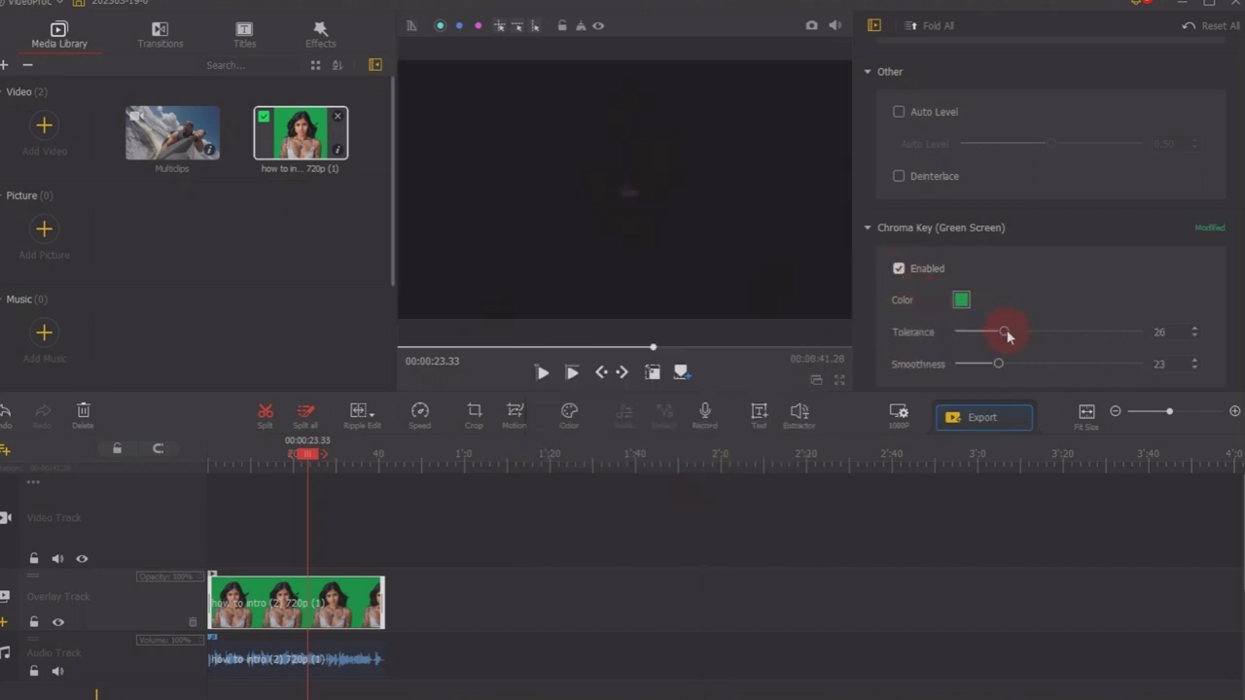
left_click_drag(1007, 334, 983, 366)
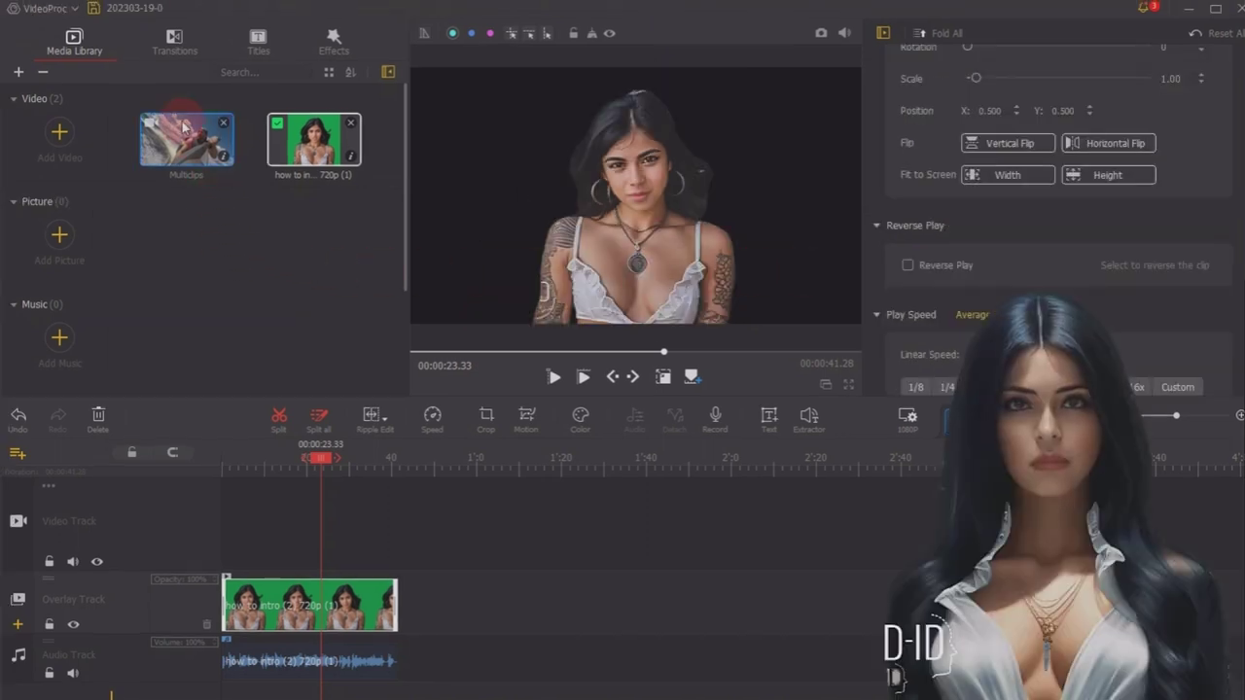
Place the Multiclips racetrack video on the track beneath the keyed avatar and preview the composite.
left_click_drag(187, 131, 270, 485)
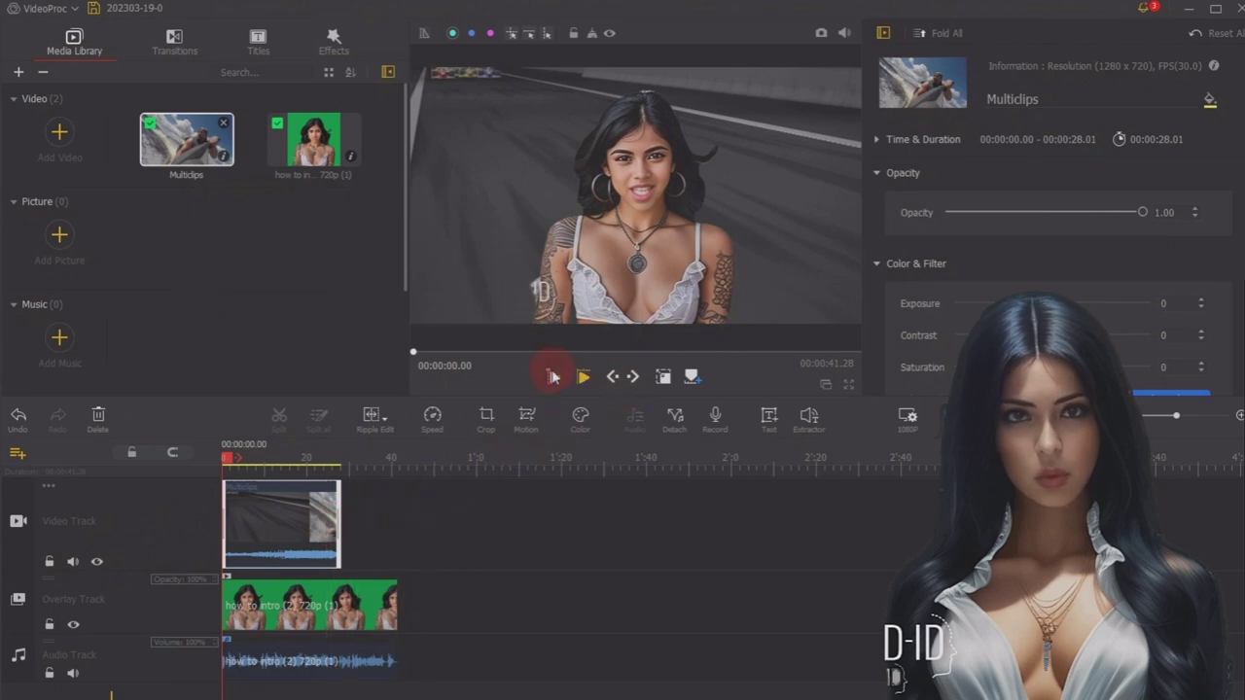
left_click(550, 376)
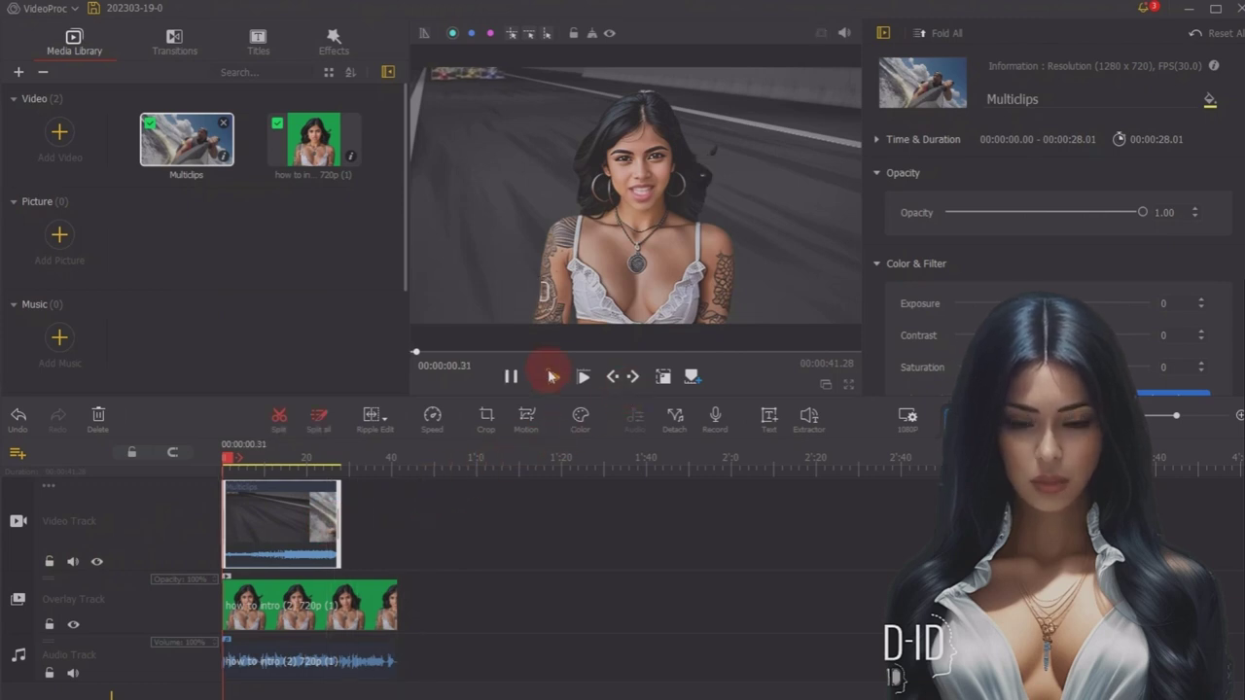